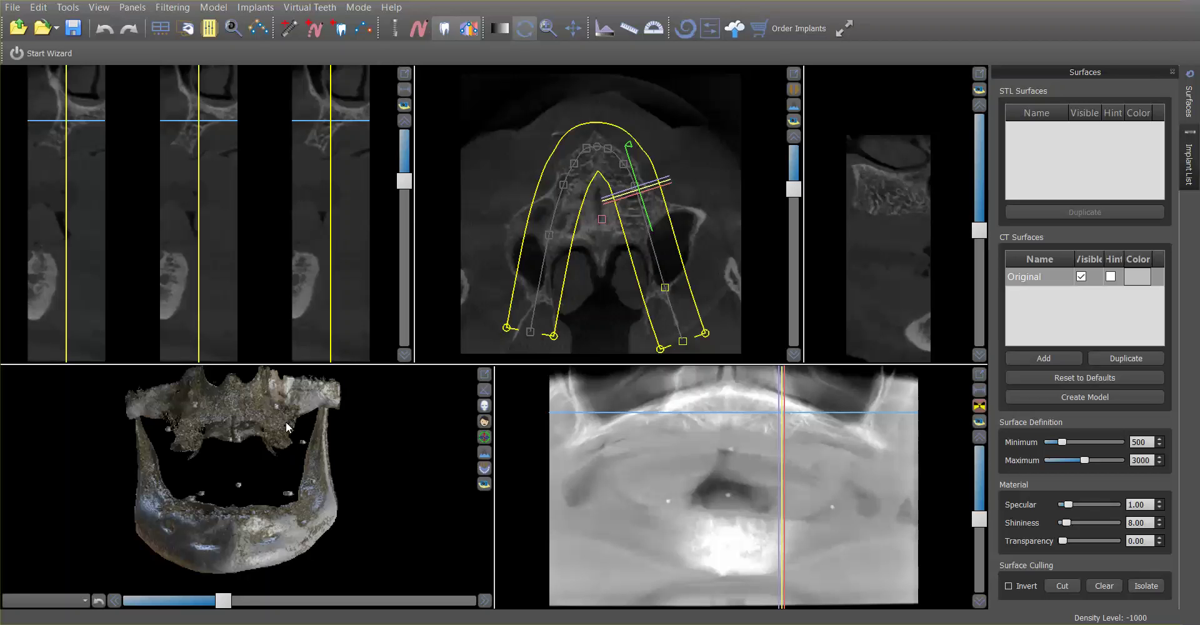
Step: Rotate the 3D jaw model and maximize the 3D view for a closer oblique look
{"action": "left_click_drag", "start_coordinate": [247, 425], "coordinate": [278, 473]}
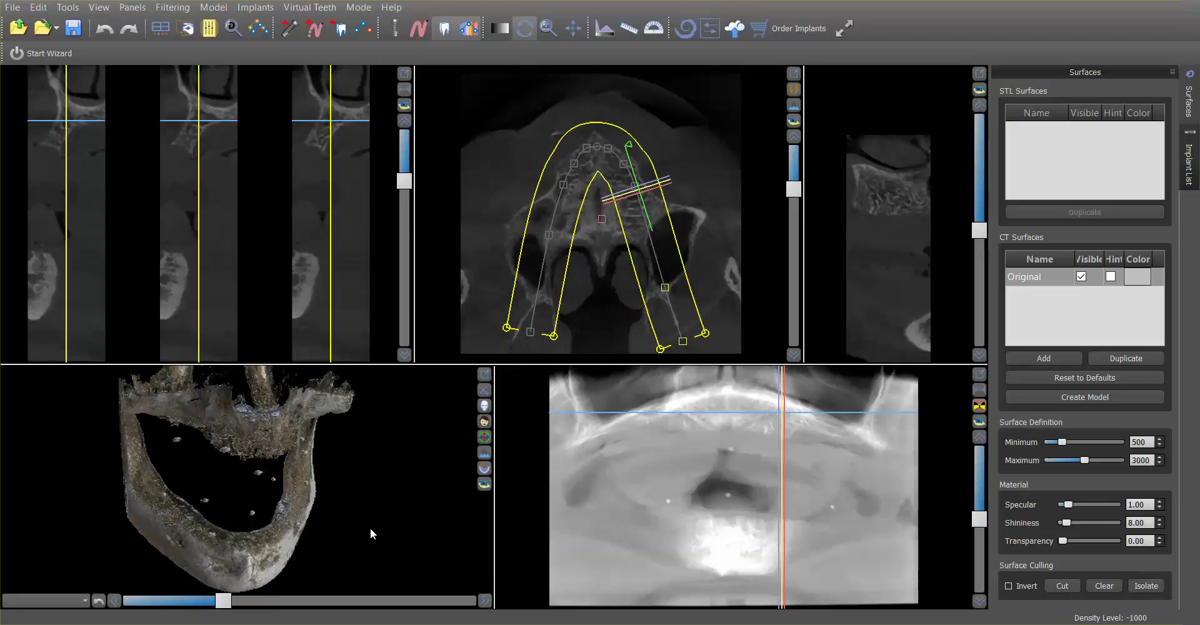
{"action": "mouse_move", "coordinate": [370, 533]}
{"action": "left_mouse_down"}
{"action": "mouse_move", "coordinate": [157, 504]}
{"action": "mouse_move", "coordinate": [348, 535]}
{"action": "left_mouse_up"}
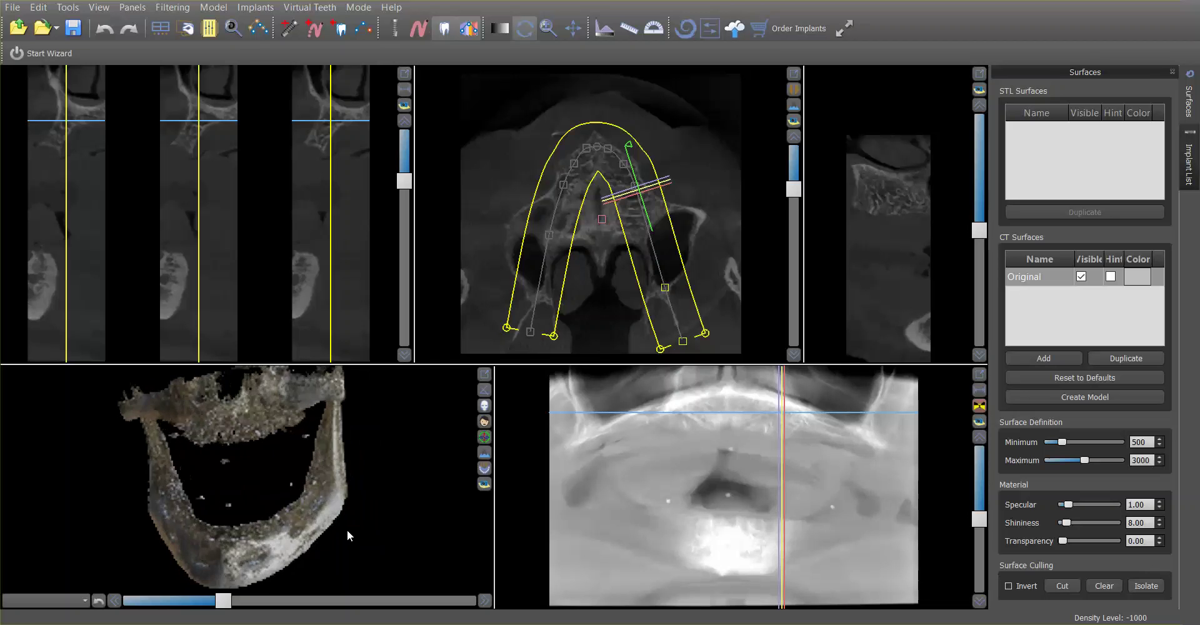
{"action": "left_click", "coordinate": [485, 373]}
{"action": "left_click_drag", "start_coordinate": [504, 465], "coordinate": [528, 406]}
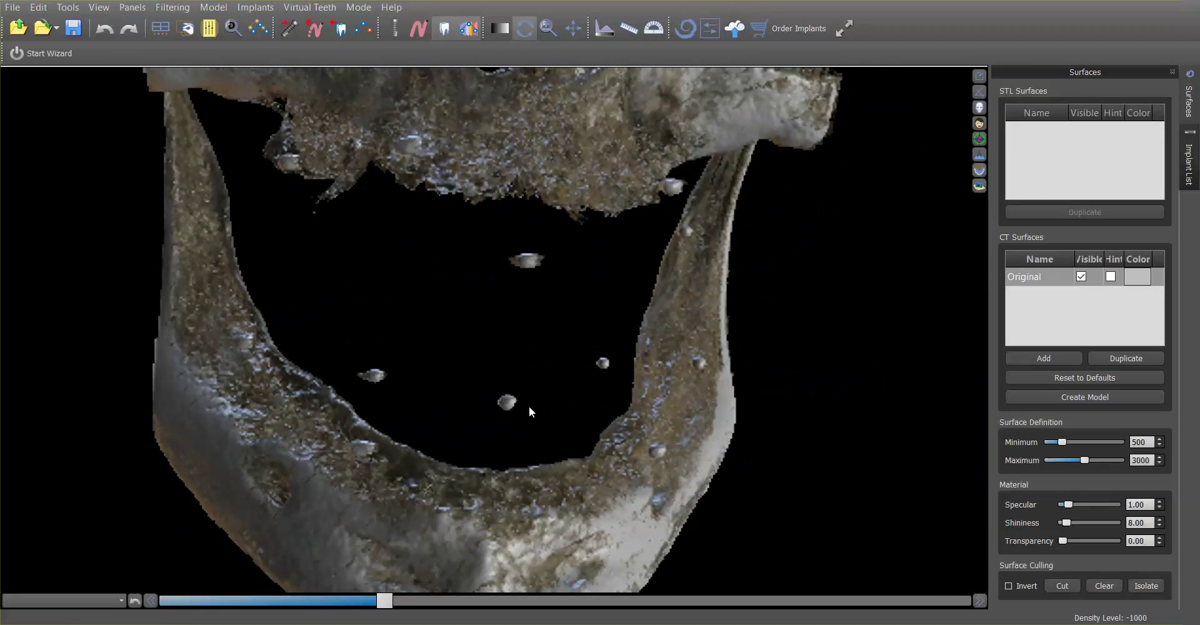
Step: Orbit the maximized jaw to inspect the mandible, then restore the four-pane layout
{"action": "left_click_drag", "start_coordinate": [482, 407], "coordinate": [631, 443]}
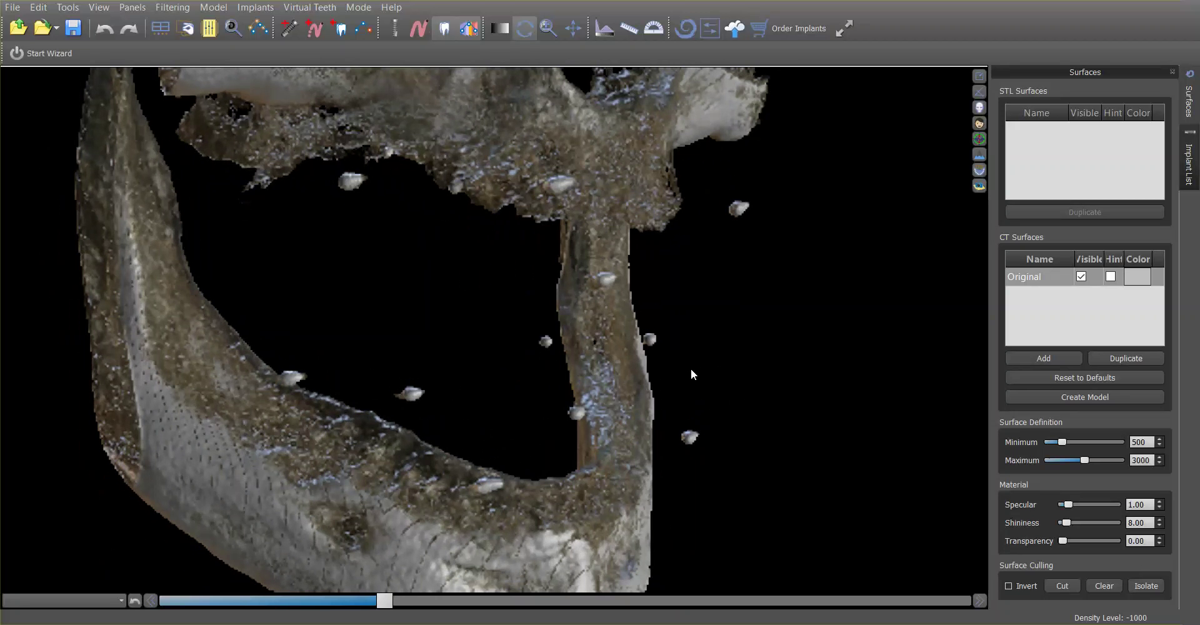
{"action": "left_click_drag", "start_coordinate": [689, 369], "coordinate": [313, 358]}
{"action": "left_click_drag", "start_coordinate": [463, 375], "coordinate": [723, 383]}
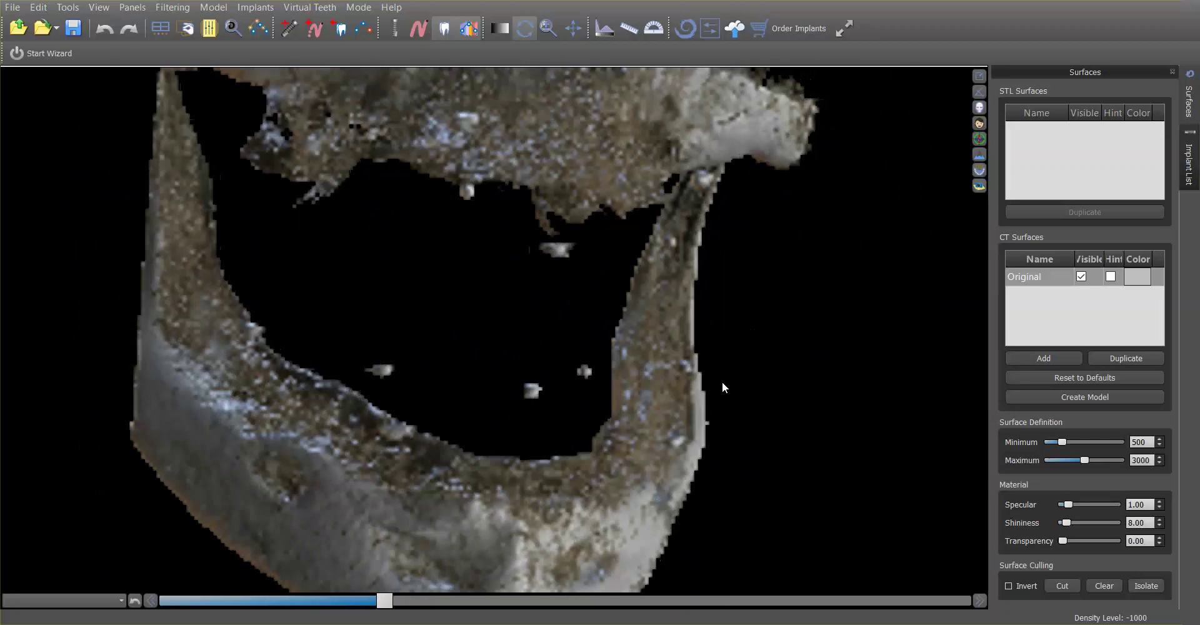
{"action": "left_click", "coordinate": [980, 76]}
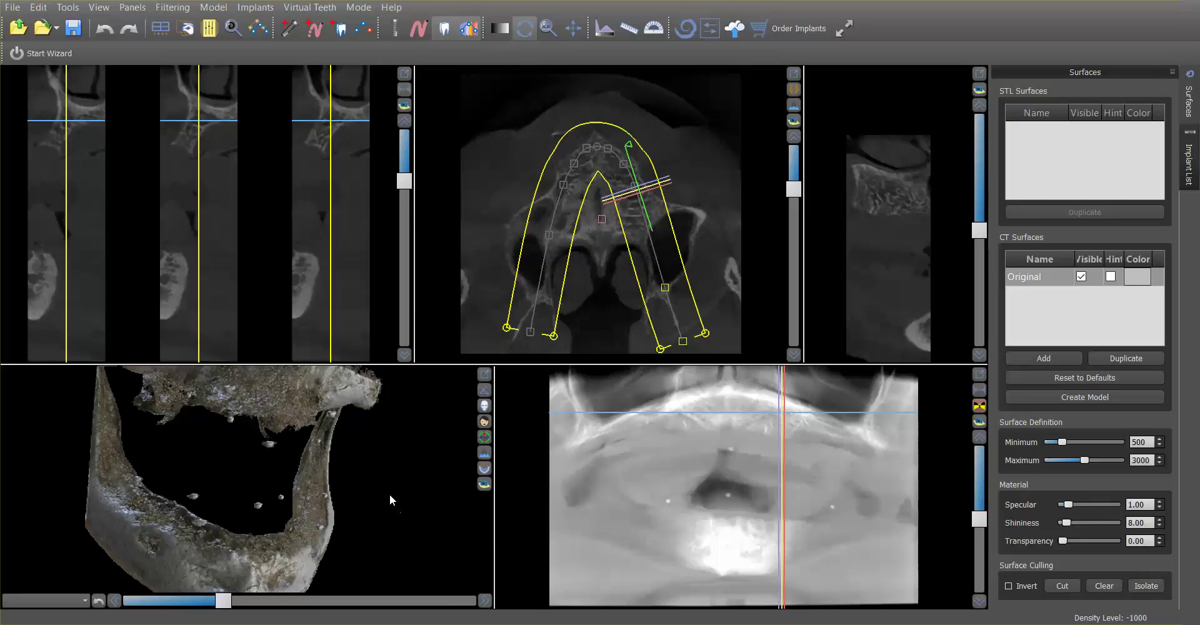
Step: Import the scan appliance with its volume of interest cropped to Y 0–361 and Z 101–259
{"action": "scroll", "coordinate": [383, 481], "scroll_direction": "down", "scroll_amount": 3}
{"action": "left_click_drag", "start_coordinate": [383, 485], "coordinate": [293, 550]}
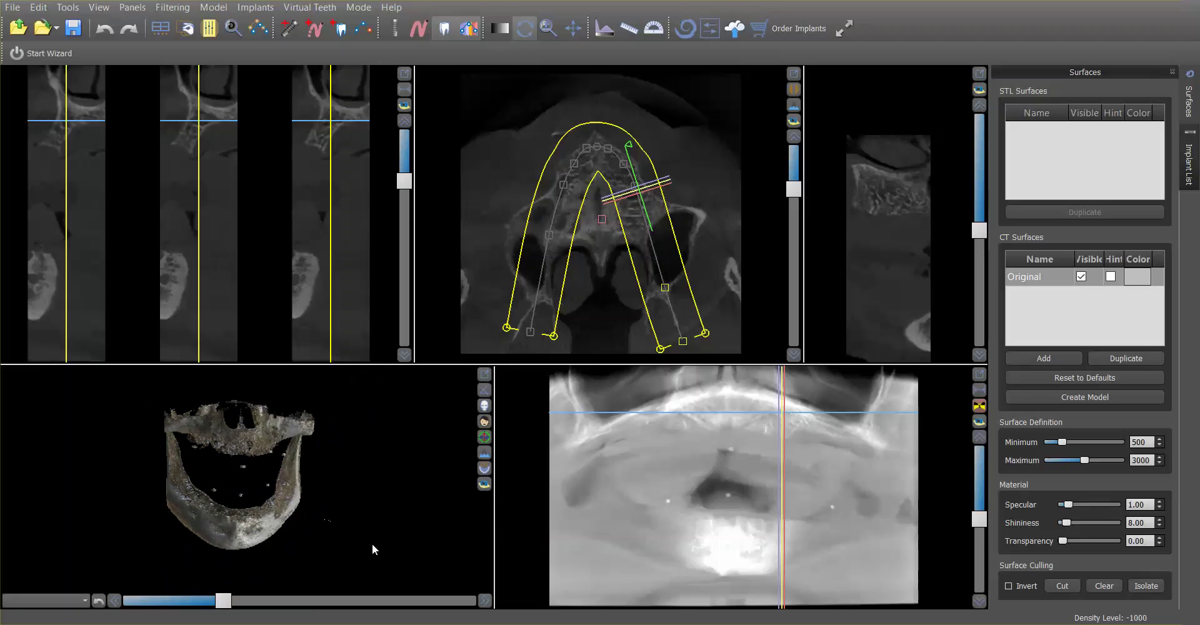
{"action": "left_click", "coordinate": [13, 9]}
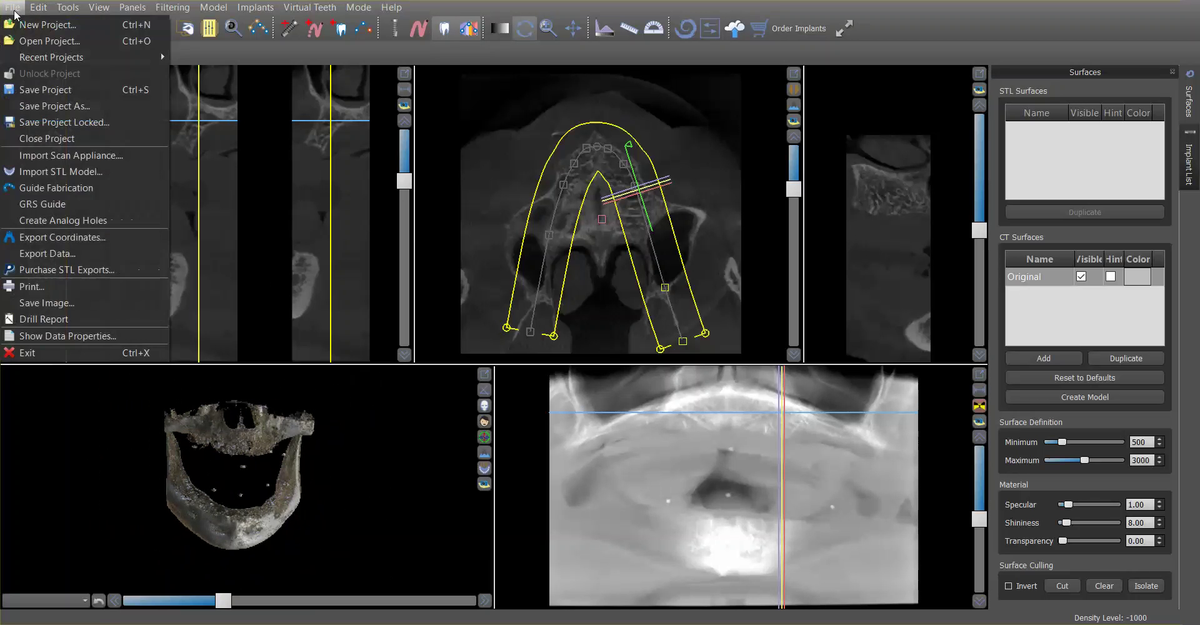
{"action": "left_click", "coordinate": [60, 156]}
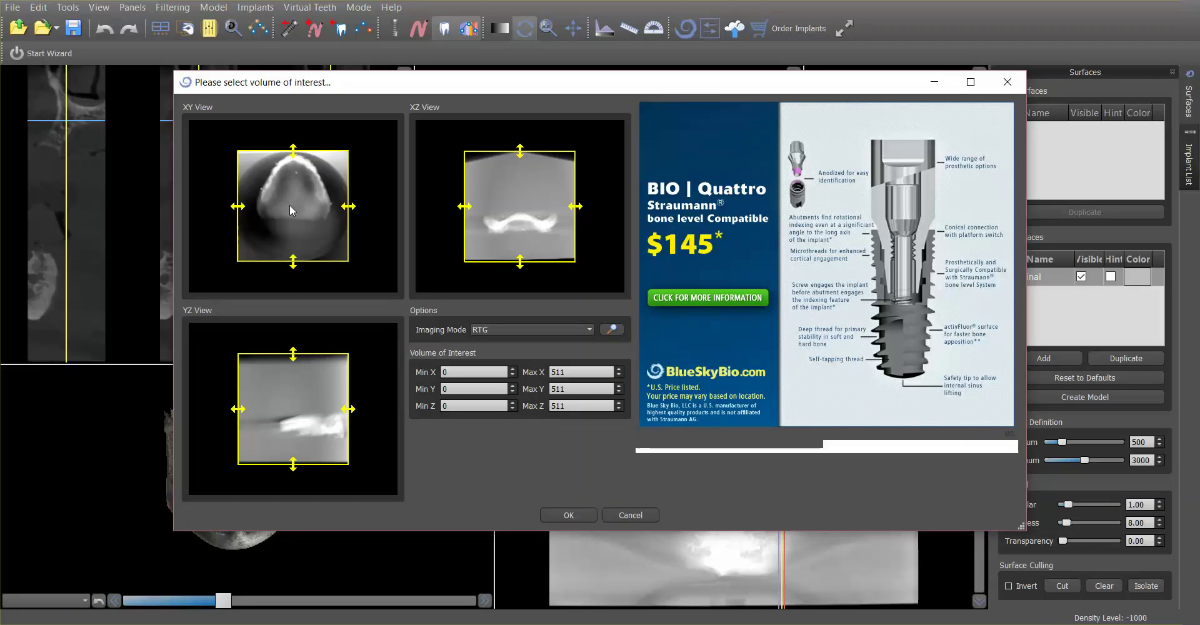
{"action": "left_click_drag", "start_coordinate": [294, 264], "coordinate": [294, 231]}
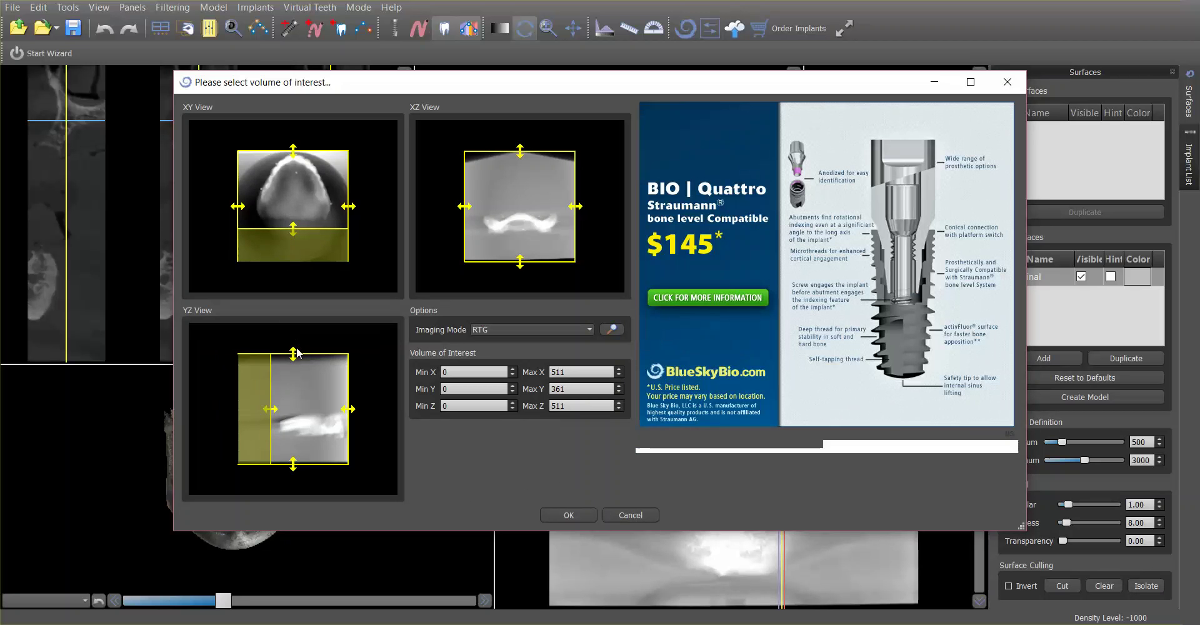
{"action": "left_click_drag", "start_coordinate": [293, 354], "coordinate": [293, 409]}
{"action": "left_click_drag", "start_coordinate": [295, 466], "coordinate": [296, 442]}
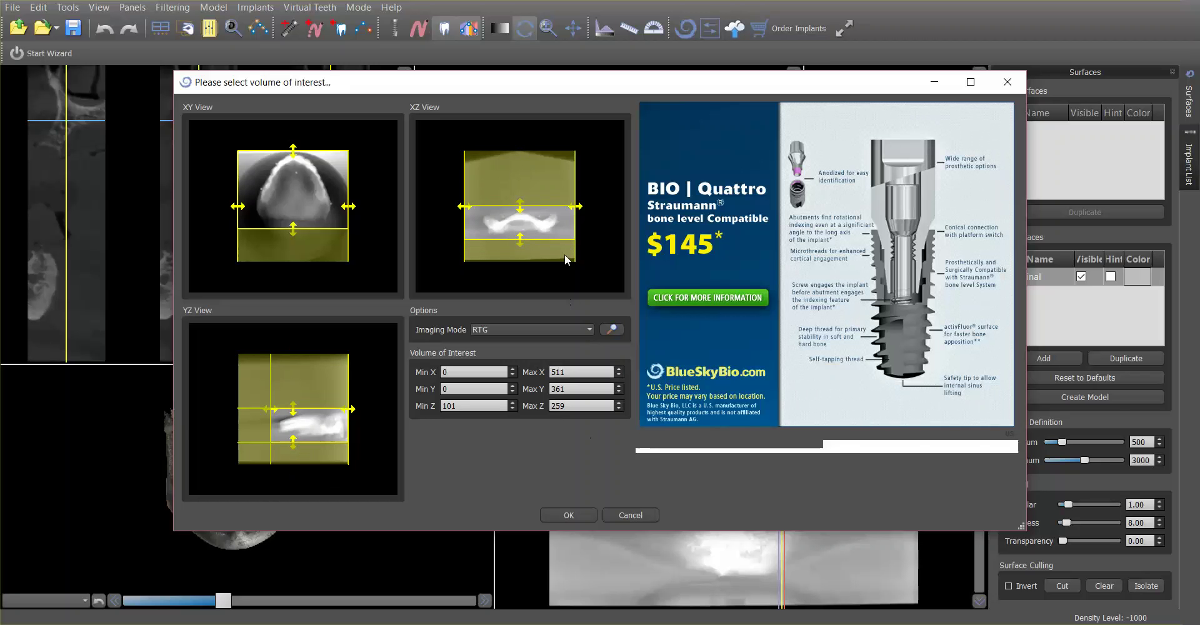
{"action": "left_click", "coordinate": [571, 515]}
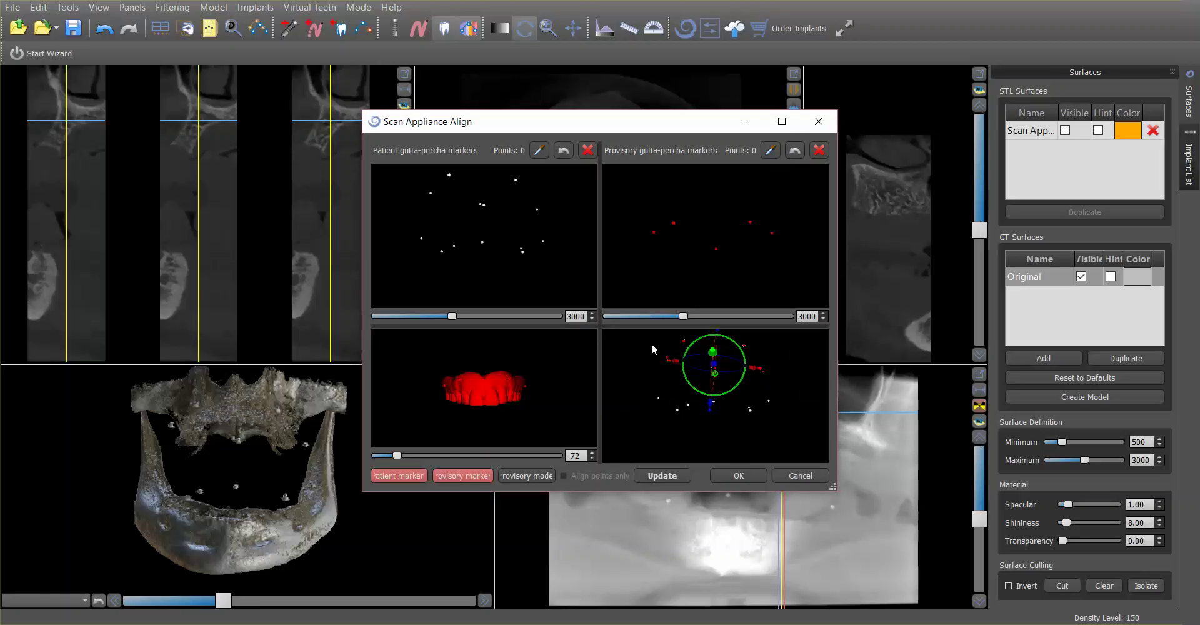
Step: Maximize the Scan Appliance Align dialog and rotate the patient and provisory marker clouds
{"action": "left_click", "coordinate": [781, 121]}
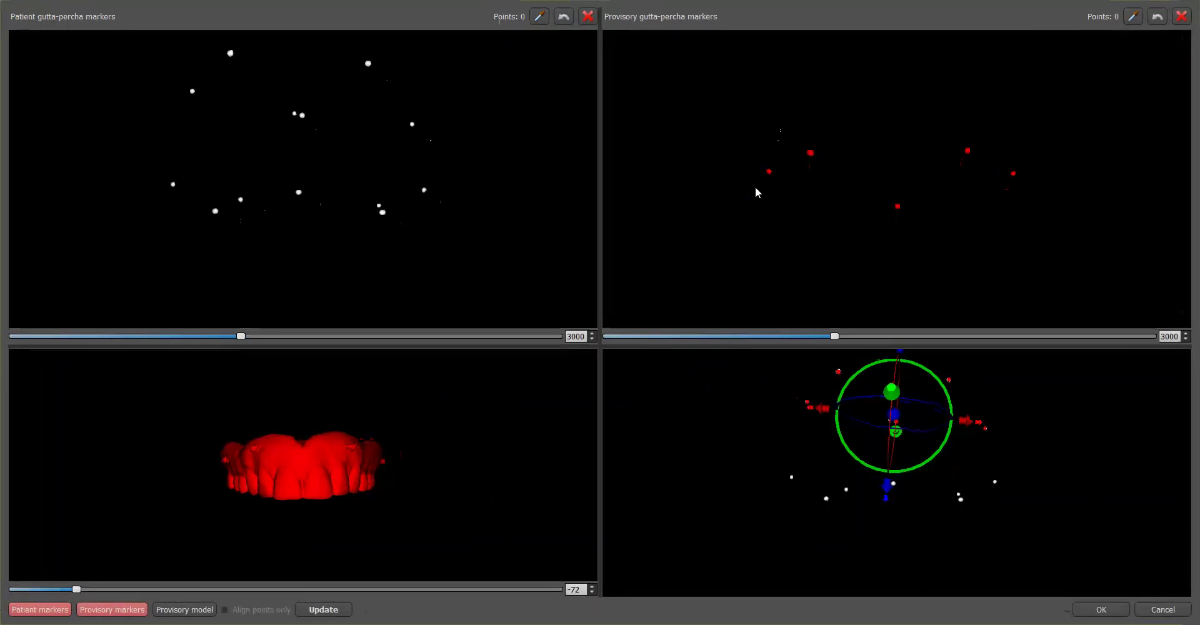
{"action": "mouse_move", "coordinate": [437, 228]}
{"action": "left_mouse_down"}
{"action": "mouse_move", "coordinate": [306, 201]}
{"action": "mouse_move", "coordinate": [446, 265]}
{"action": "mouse_move", "coordinate": [350, 246]}
{"action": "mouse_move", "coordinate": [361, 254]}
{"action": "mouse_move", "coordinate": [386, 236]}
{"action": "mouse_move", "coordinate": [281, 225]}
{"action": "mouse_move", "coordinate": [326, 270]}
{"action": "mouse_move", "coordinate": [291, 249]}
{"action": "mouse_move", "coordinate": [346, 175]}
{"action": "mouse_move", "coordinate": [263, 200]}
{"action": "mouse_move", "coordinate": [369, 227]}
{"action": "mouse_move", "coordinate": [412, 198]}
{"action": "left_mouse_up"}
{"action": "mouse_move", "coordinate": [911, 158]}
{"action": "left_mouse_down"}
{"action": "mouse_move", "coordinate": [935, 217]}
{"action": "mouse_move", "coordinate": [857, 198]}
{"action": "mouse_move", "coordinate": [1002, 201]}
{"action": "mouse_move", "coordinate": [879, 185]}
{"action": "mouse_move", "coordinate": [918, 196]}
{"action": "mouse_move", "coordinate": [893, 225]}
{"action": "left_mouse_up"}
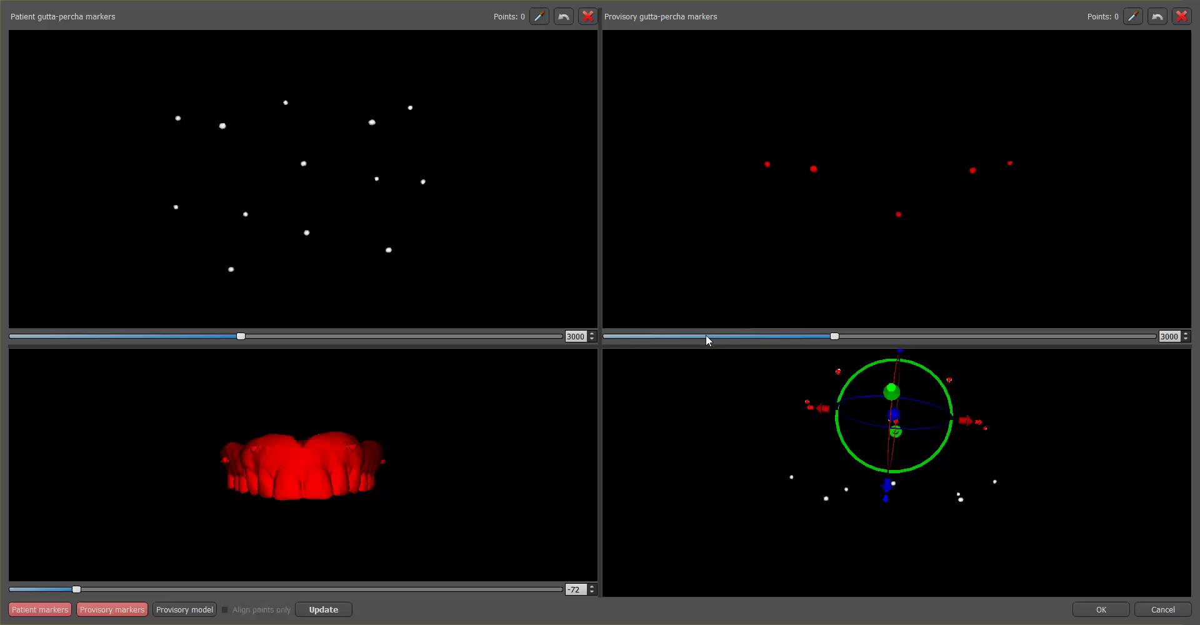
Step: Zoom, pan and rotate the combined marker preview to check the alignment
{"action": "scroll", "coordinate": [694, 431], "scroll_direction": "up", "scroll_amount": 3}
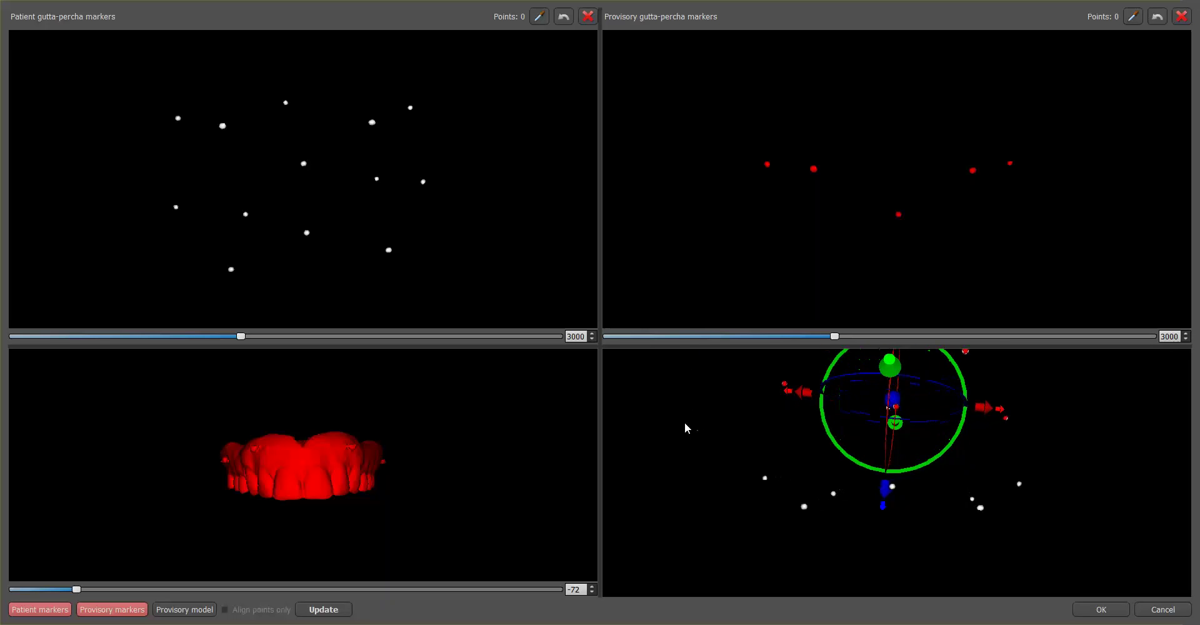
{"action": "middle_click_drag", "start_coordinate": [687, 429], "coordinate": [734, 504]}
{"action": "left_click_drag", "start_coordinate": [683, 426], "coordinate": [722, 485]}
{"action": "scroll", "coordinate": [692, 411], "scroll_direction": "up", "scroll_amount": 3}
{"action": "scroll", "coordinate": [686, 394], "scroll_direction": "up", "scroll_amount": 2}
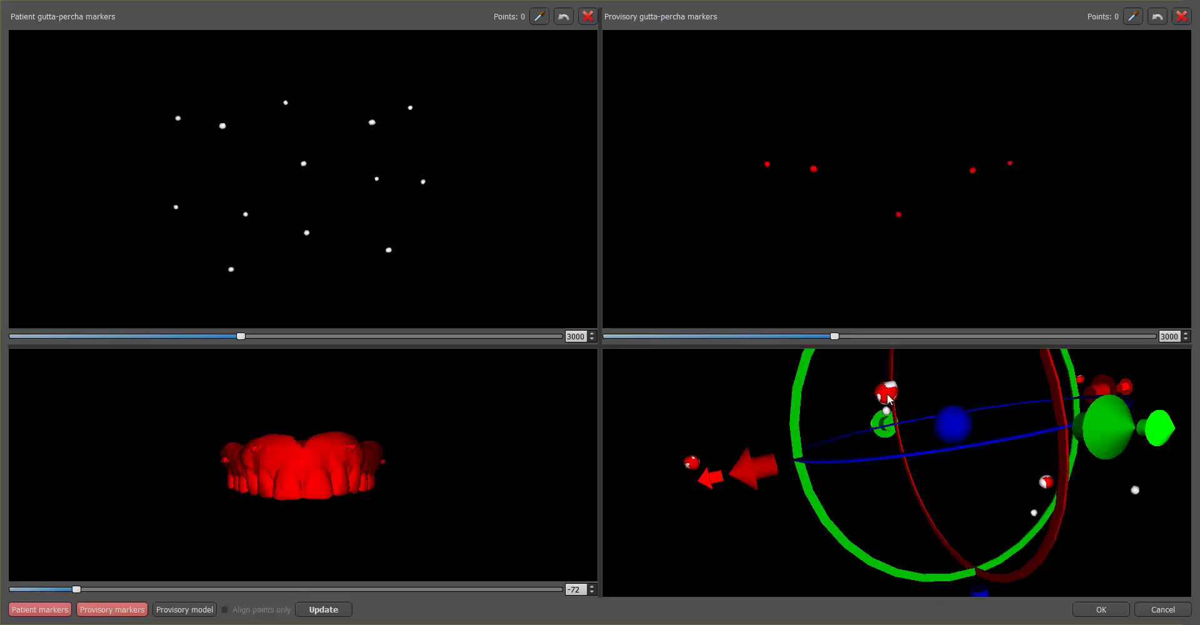
{"action": "left_click_drag", "start_coordinate": [725, 421], "coordinate": [681, 422]}
{"action": "scroll", "coordinate": [681, 475], "scroll_direction": "down", "scroll_amount": 4}
Step: Check the red and green rings and provisory underside, then accept the alignment
{"action": "left_click_drag", "start_coordinate": [975, 538], "coordinate": [800, 526]}
{"action": "scroll", "coordinate": [1007, 458], "scroll_direction": "up", "scroll_amount": 5}
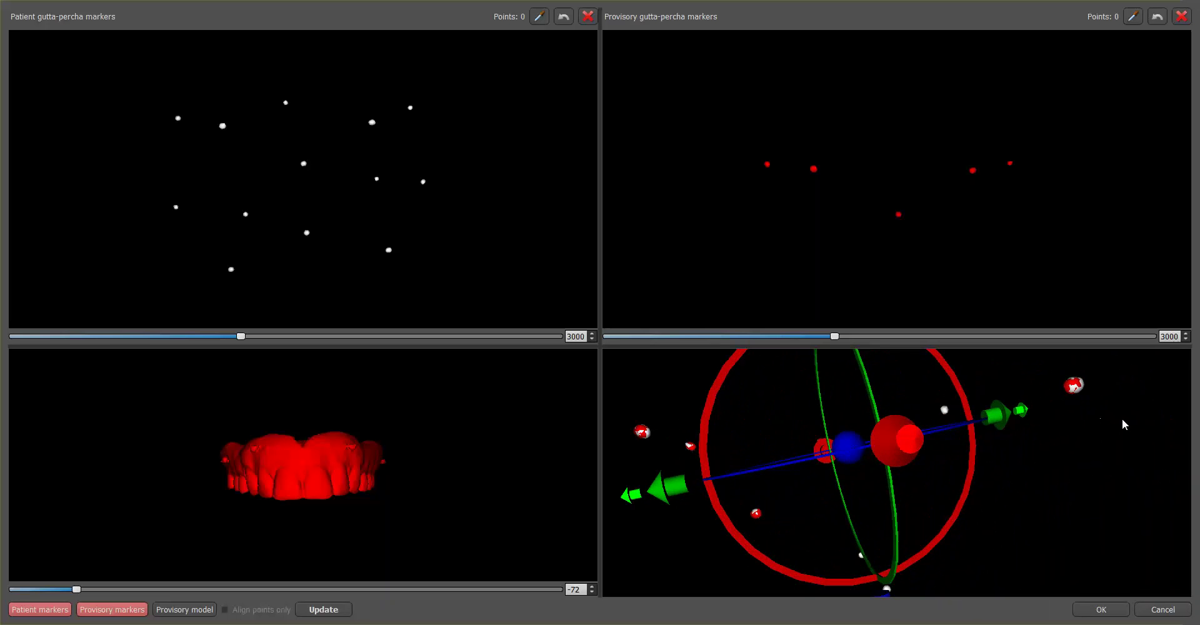
{"action": "scroll", "coordinate": [1123, 431], "scroll_direction": "down", "scroll_amount": 1}
{"action": "scroll", "coordinate": [1119, 437], "scroll_direction": "down", "scroll_amount": 3}
{"action": "left_click_drag", "start_coordinate": [1108, 503], "coordinate": [1159, 451]}
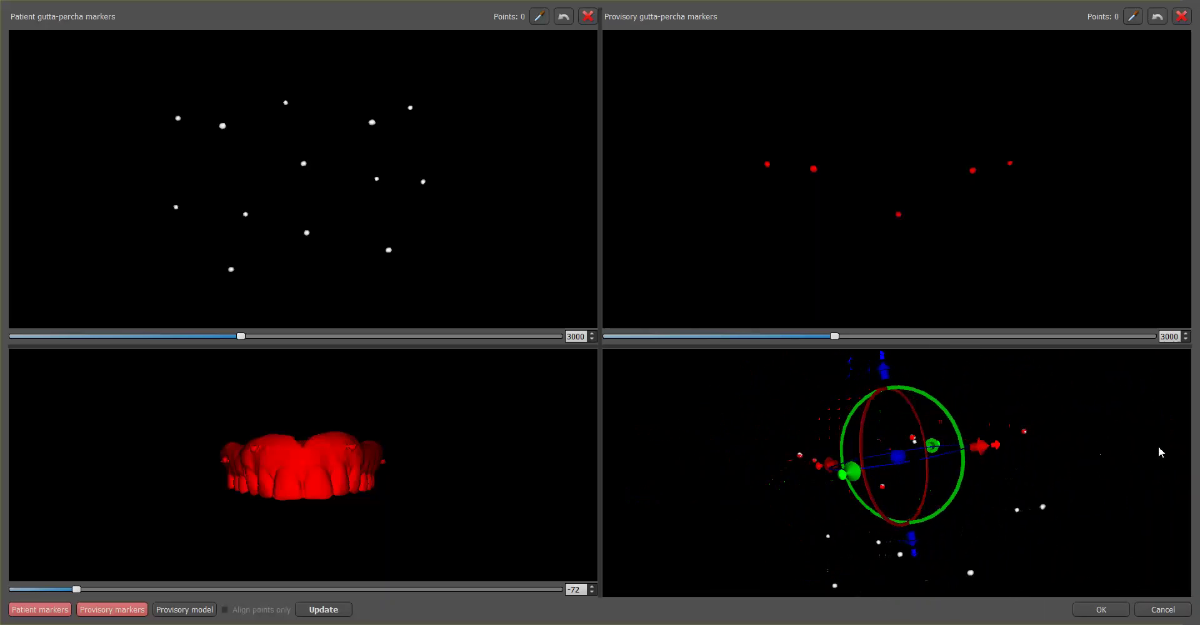
{"action": "left_click_drag", "start_coordinate": [411, 472], "coordinate": [435, 554]}
{"action": "scroll", "coordinate": [354, 471], "scroll_direction": "up", "scroll_amount": 6}
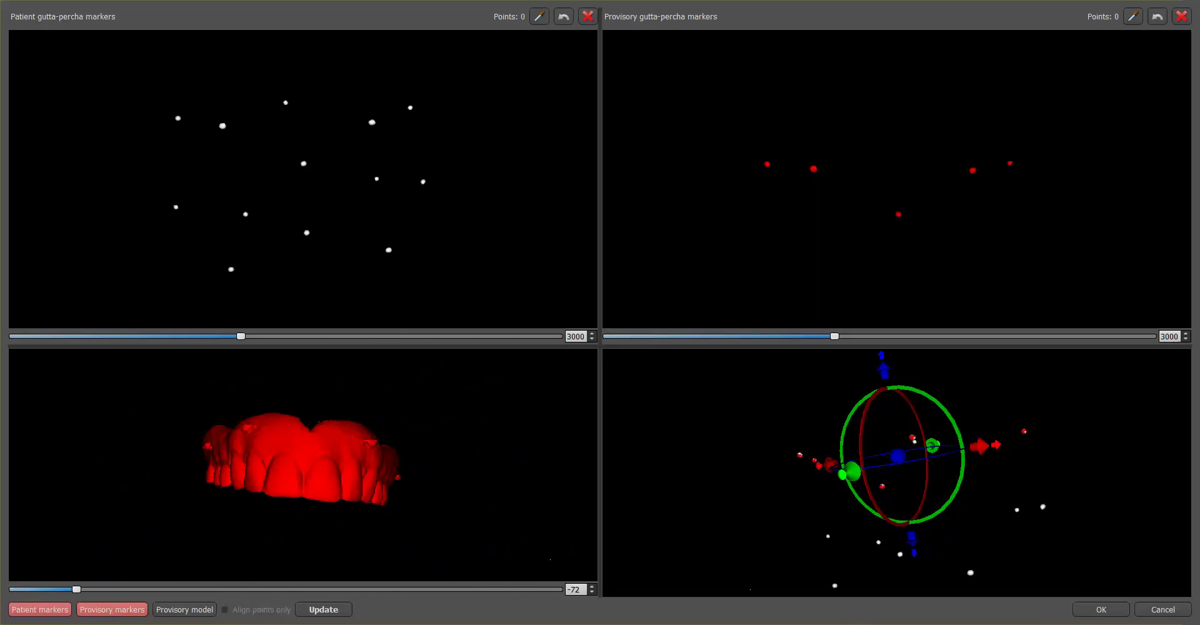
{"action": "left_click", "coordinate": [1100, 610]}
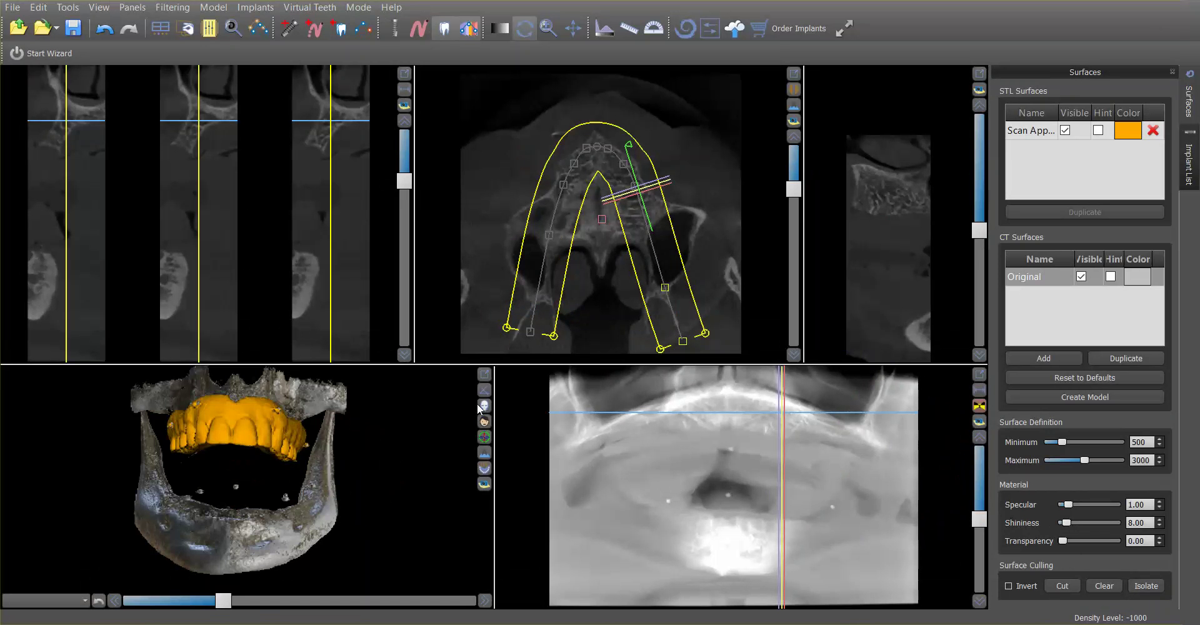
Step: Hide the Original CT bone surface and inspect the orange appliance in a maximized 3D view
{"action": "left_click", "coordinate": [1081, 277]}
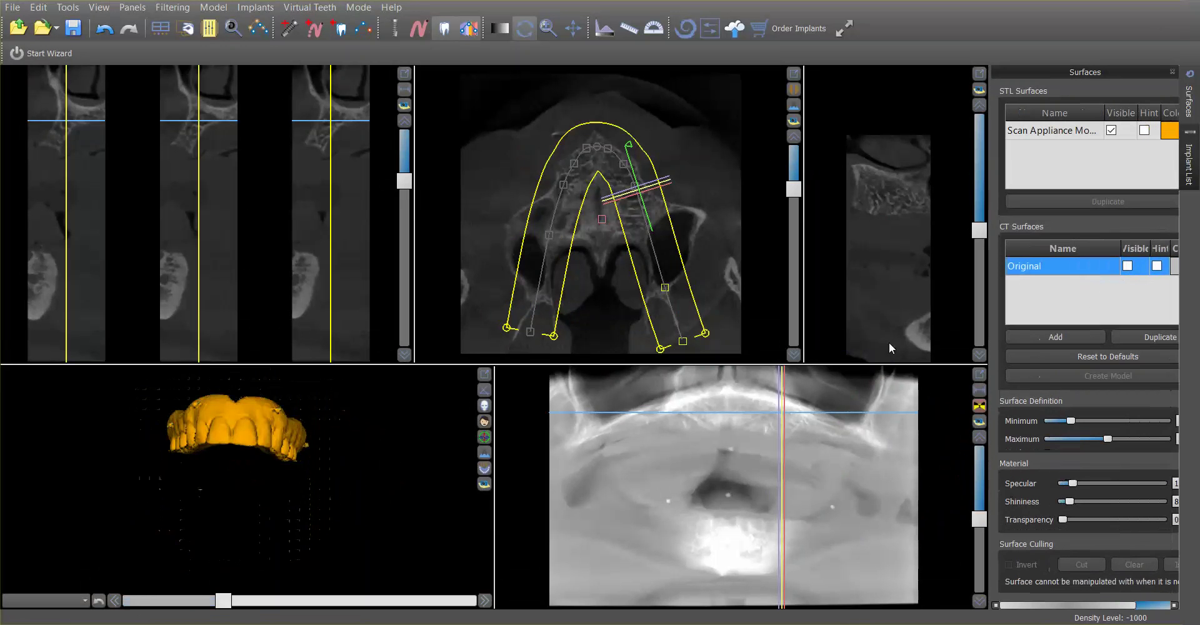
{"action": "left_click_drag", "start_coordinate": [374, 407], "coordinate": [366, 448]}
{"action": "double_click", "coordinate": [366, 448]}
{"action": "left_click_drag", "start_coordinate": [533, 412], "coordinate": [793, 306]}
{"action": "mouse_move", "coordinate": [448, 298]}
{"action": "left_mouse_down"}
{"action": "mouse_move", "coordinate": [799, 475]}
{"action": "mouse_move", "coordinate": [302, 269]}
{"action": "mouse_move", "coordinate": [937, 374]}
{"action": "mouse_move", "coordinate": [370, 260]}
{"action": "mouse_move", "coordinate": [471, 421]}
{"action": "mouse_move", "coordinate": [414, 175]}
{"action": "mouse_move", "coordinate": [439, 317]}
{"action": "left_mouse_up"}
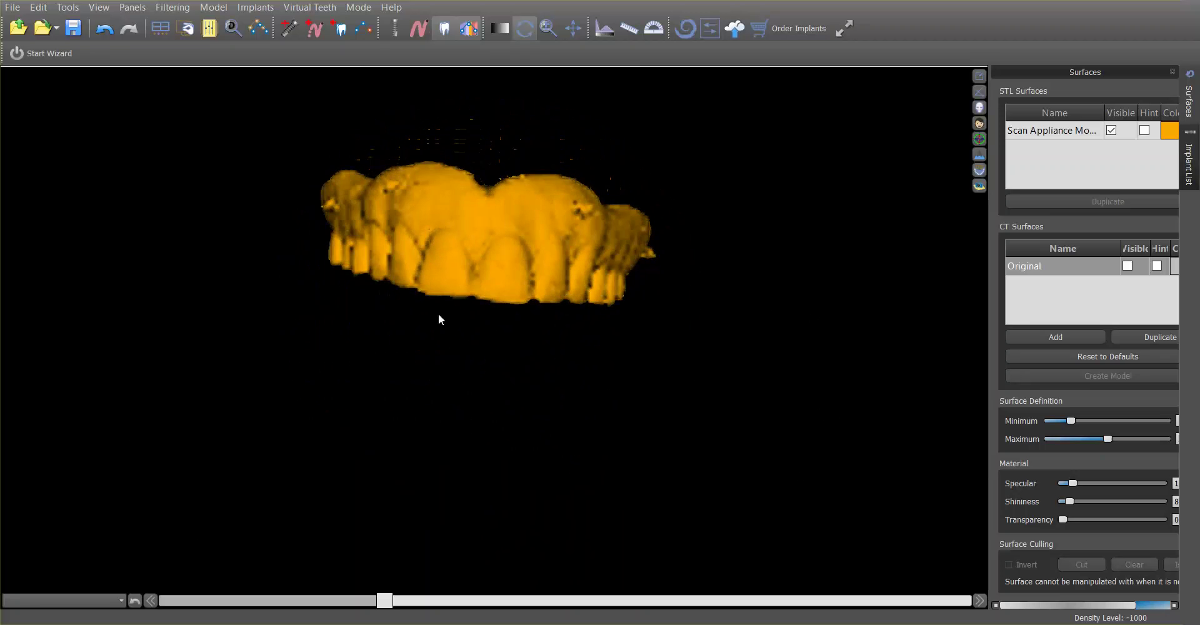
Step: Restore the four-pane layout and show the CT bone surface and planned implants
{"action": "left_click", "coordinate": [980, 76]}
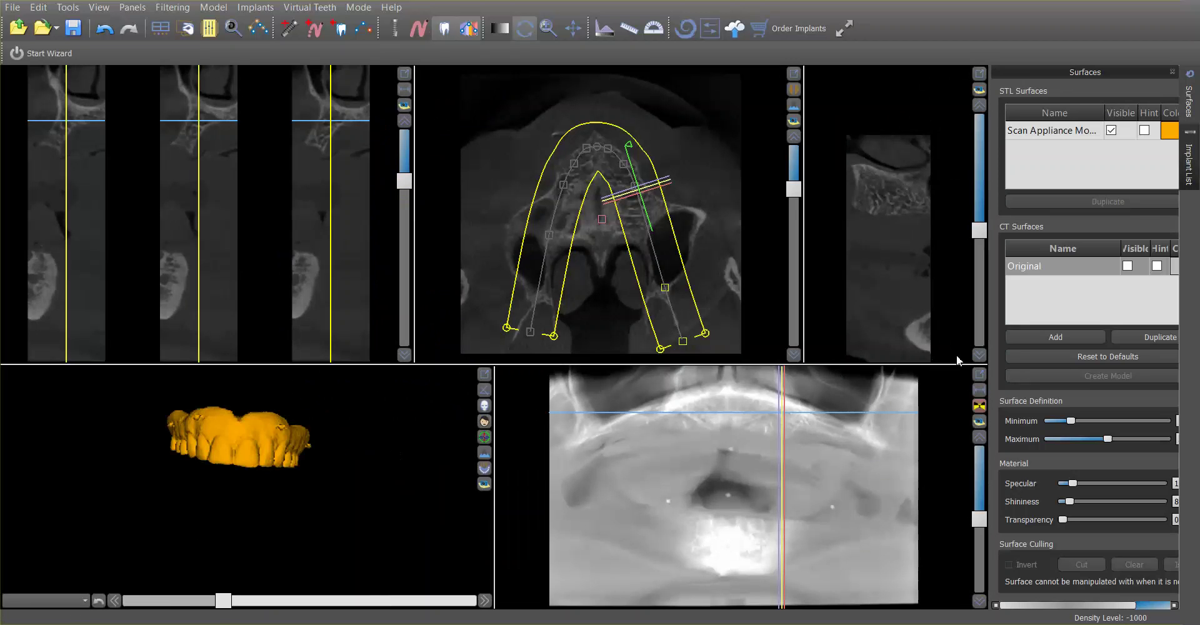
{"action": "left_click", "coordinate": [1128, 266]}
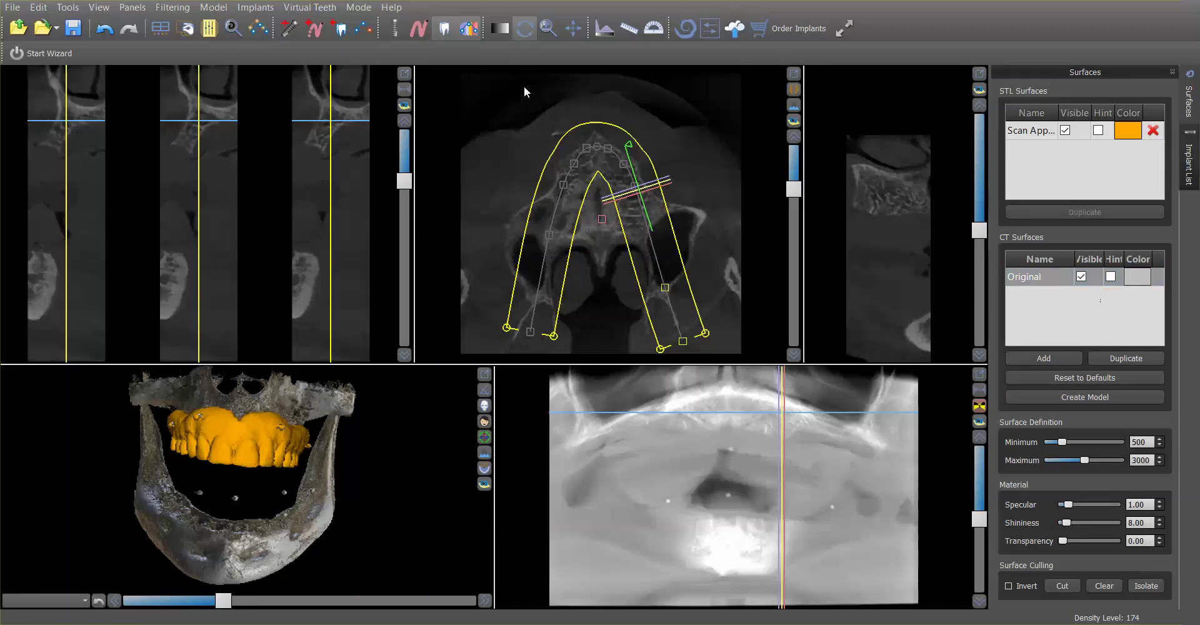
{"action": "left_click", "coordinate": [395, 33]}
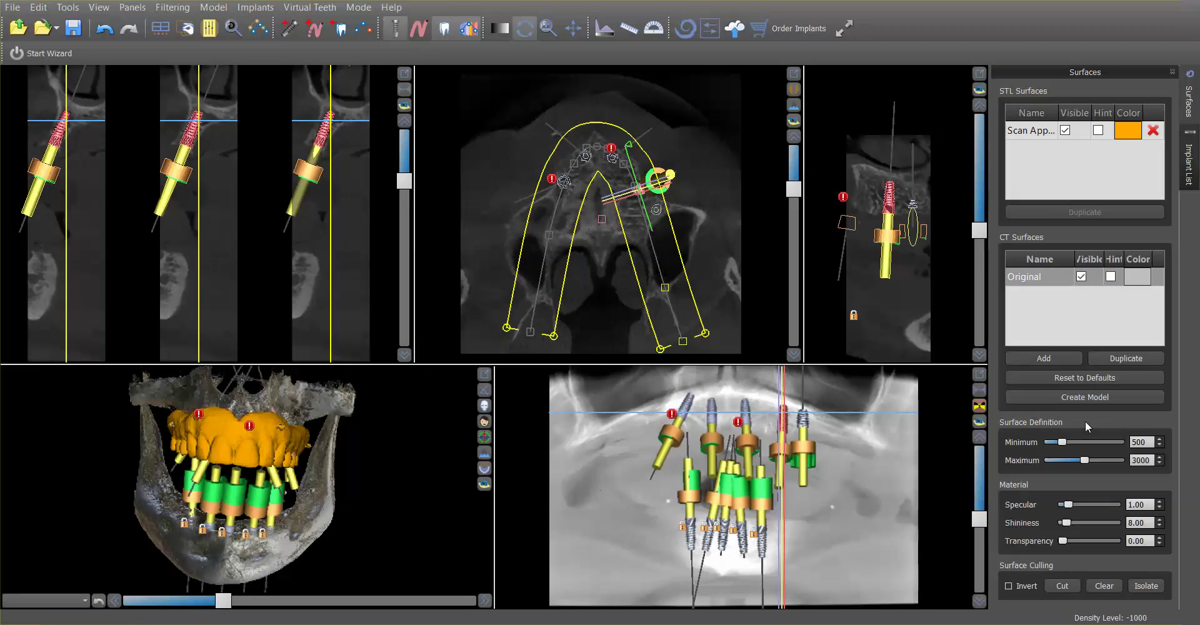
Step: Open the Implant List and clear the first-column box for implants 2–5
{"action": "left_click", "coordinate": [1186, 166]}
{"action": "left_click_drag", "start_coordinate": [1164, 153], "coordinate": [1150, 205]}
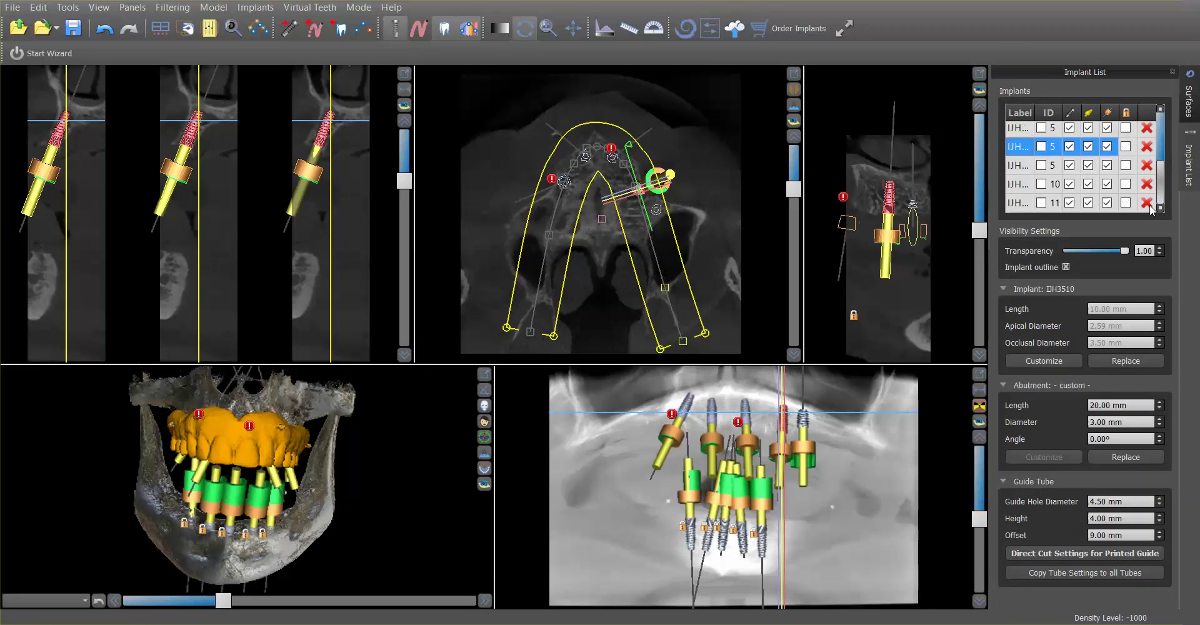
{"action": "left_click", "coordinate": [1070, 203]}
{"action": "left_click", "coordinate": [1069, 184]}
{"action": "left_click", "coordinate": [1069, 165]}
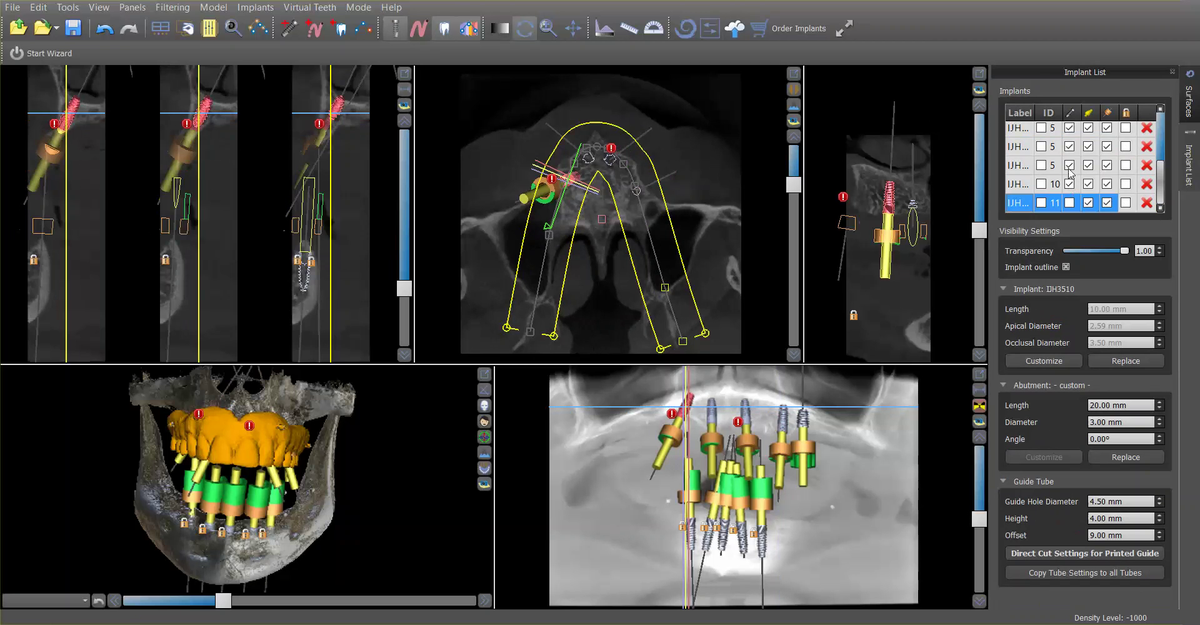
{"action": "left_click", "coordinate": [1069, 146]}
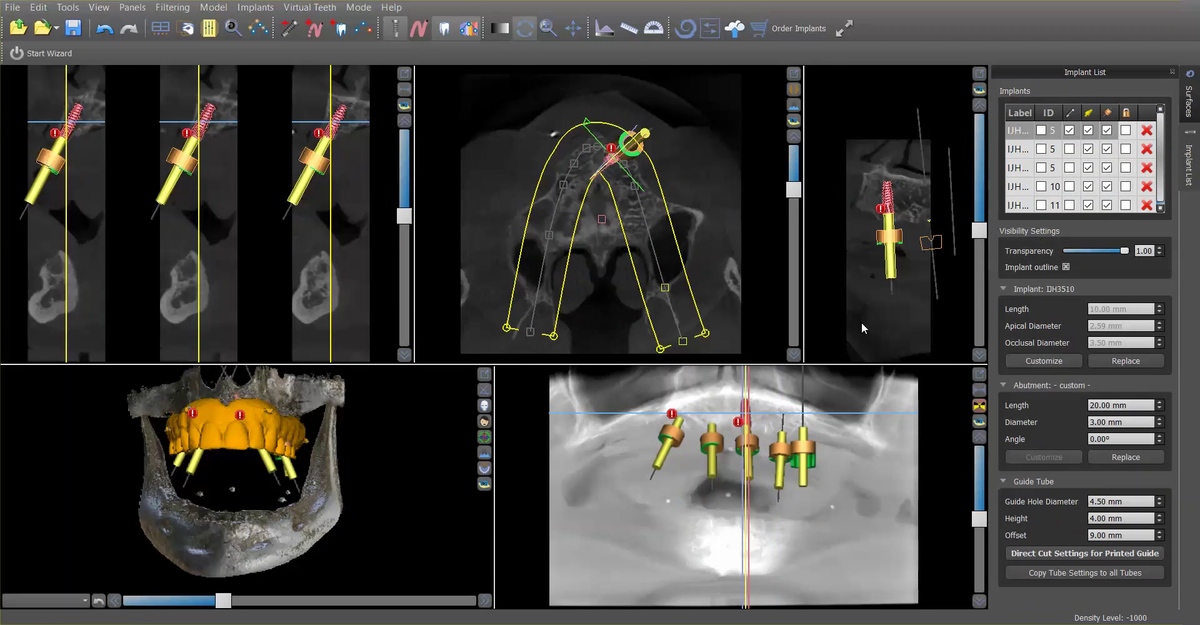
Step: Hide the bone rendering in the 3D view, leaving the appliance with its implants
{"action": "left_click_drag", "start_coordinate": [317, 547], "coordinate": [403, 541]}
{"action": "left_click", "coordinate": [485, 406]}
{"action": "left_click", "coordinate": [511, 403]}
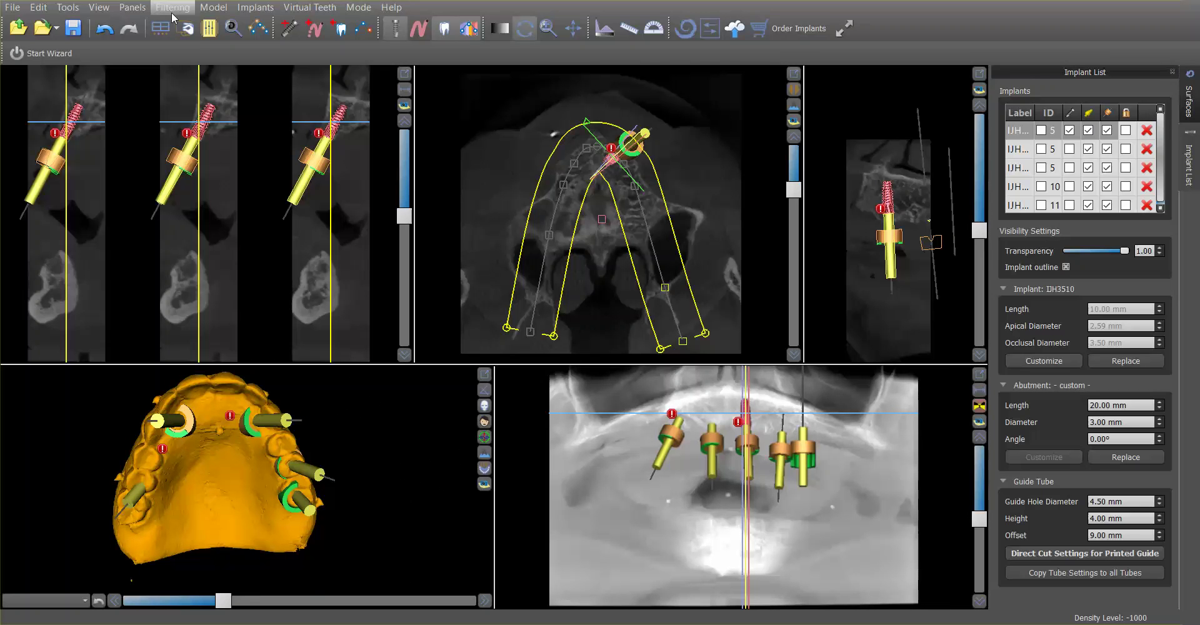
{"action": "left_click", "coordinate": [133, 9]}
Step: In Guide Fabrication, lock implants and virtual teeth, set High quality, and create the scan appliance guide
{"action": "left_click", "coordinate": [146, 221]}
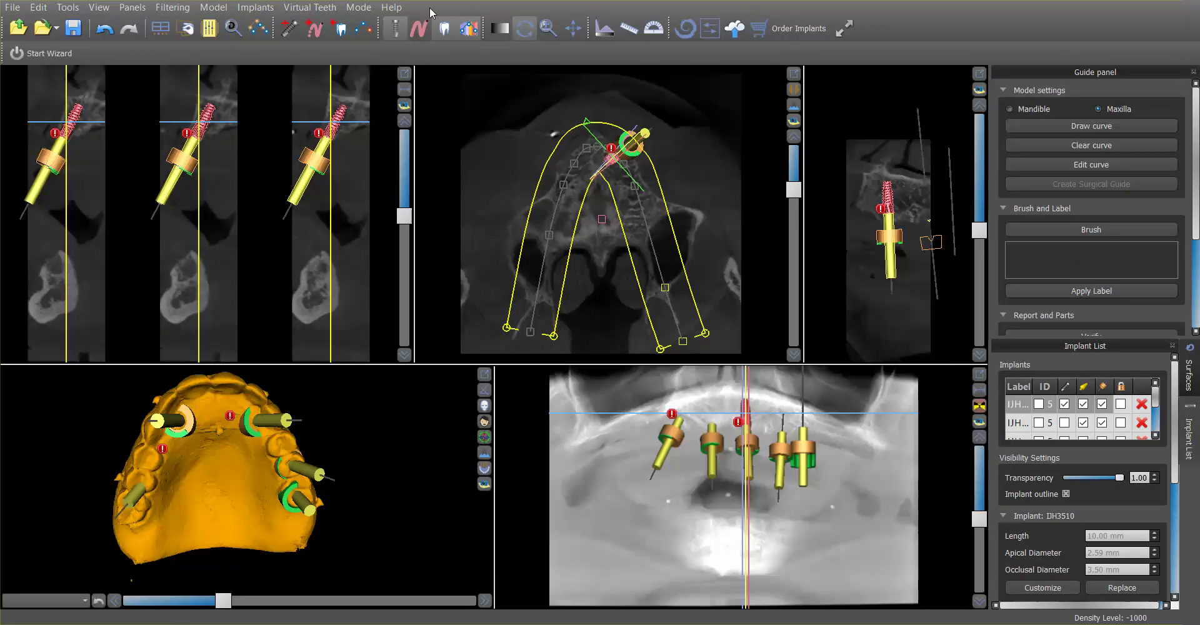
{"action": "left_click", "coordinate": [358, 6]}
{"action": "left_click", "coordinate": [373, 59]}
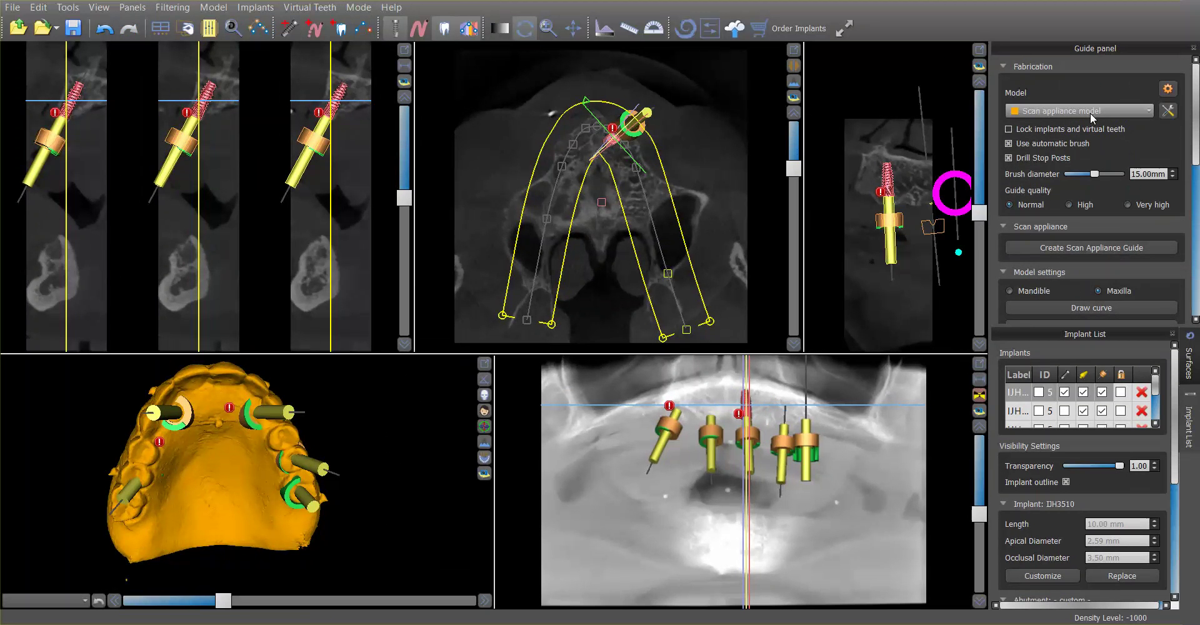
{"action": "left_click", "coordinate": [1008, 128]}
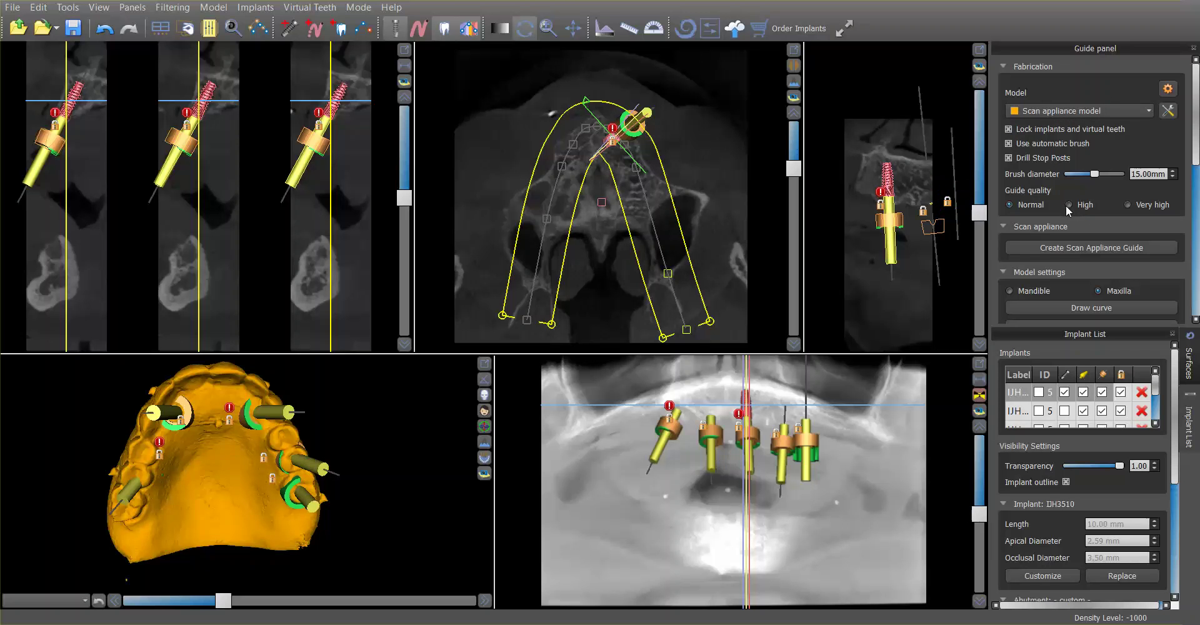
{"action": "left_click", "coordinate": [1081, 249]}
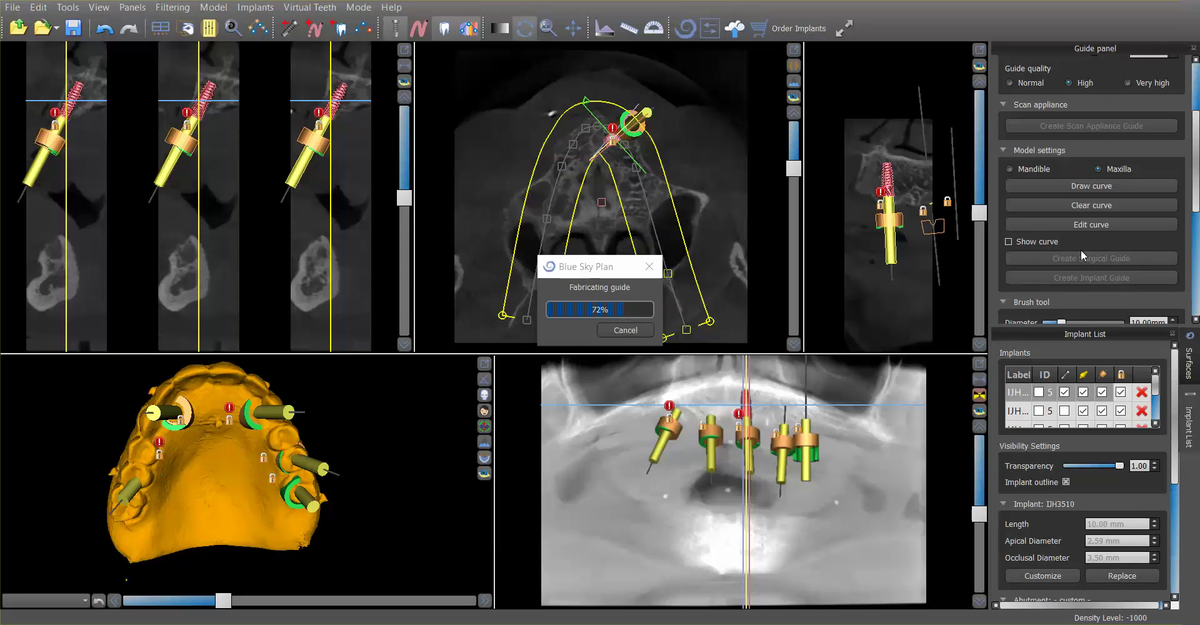
Step: Close the Guide panel and colour the Surgical guide surface light blue in Surfaces
{"action": "left_click", "coordinate": [1192, 47]}
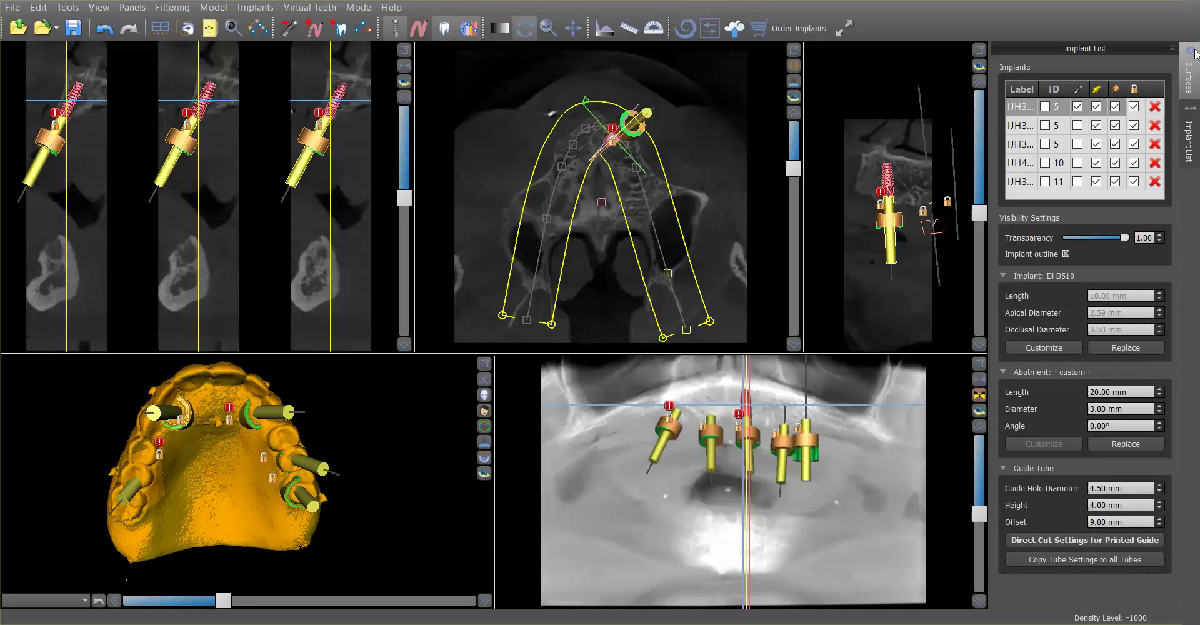
{"action": "left_click", "coordinate": [1190, 70]}
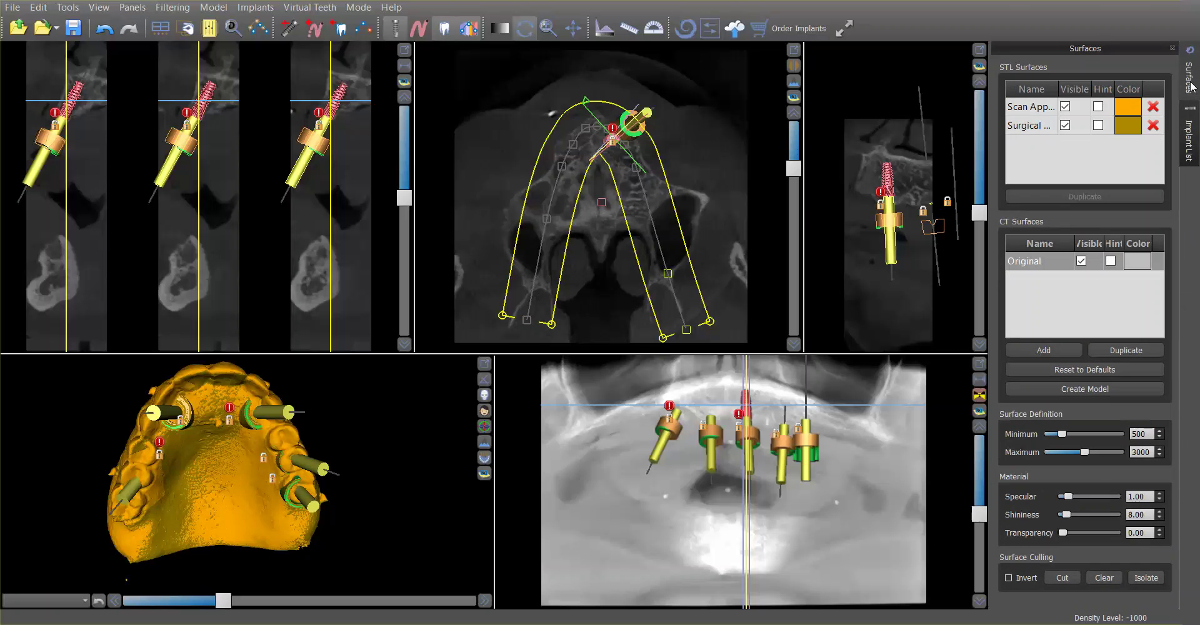
{"action": "left_click_drag", "start_coordinate": [375, 400], "coordinate": [643, 481]}
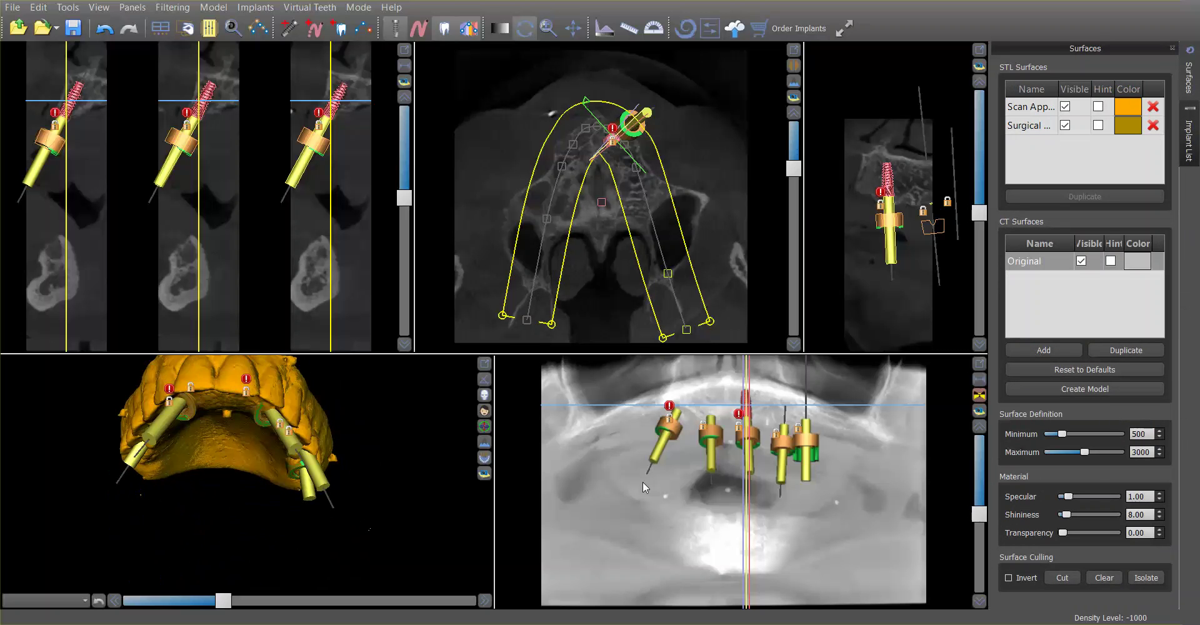
{"action": "left_click", "coordinate": [1128, 126]}
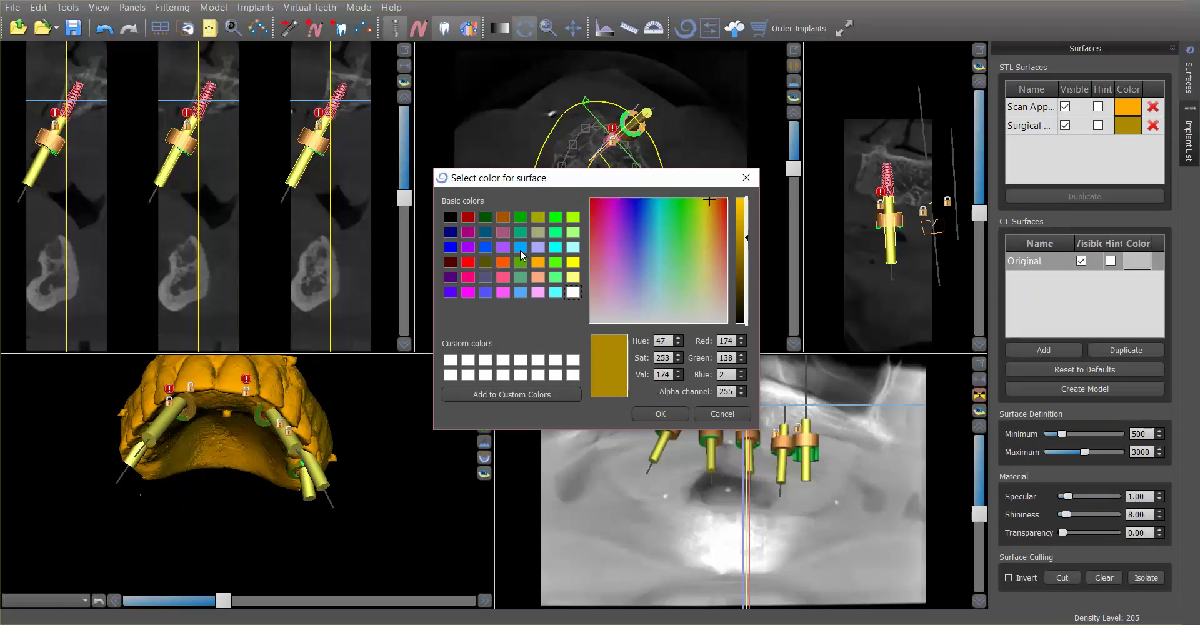
{"action": "left_click", "coordinate": [520, 248]}
{"action": "left_click", "coordinate": [668, 413]}
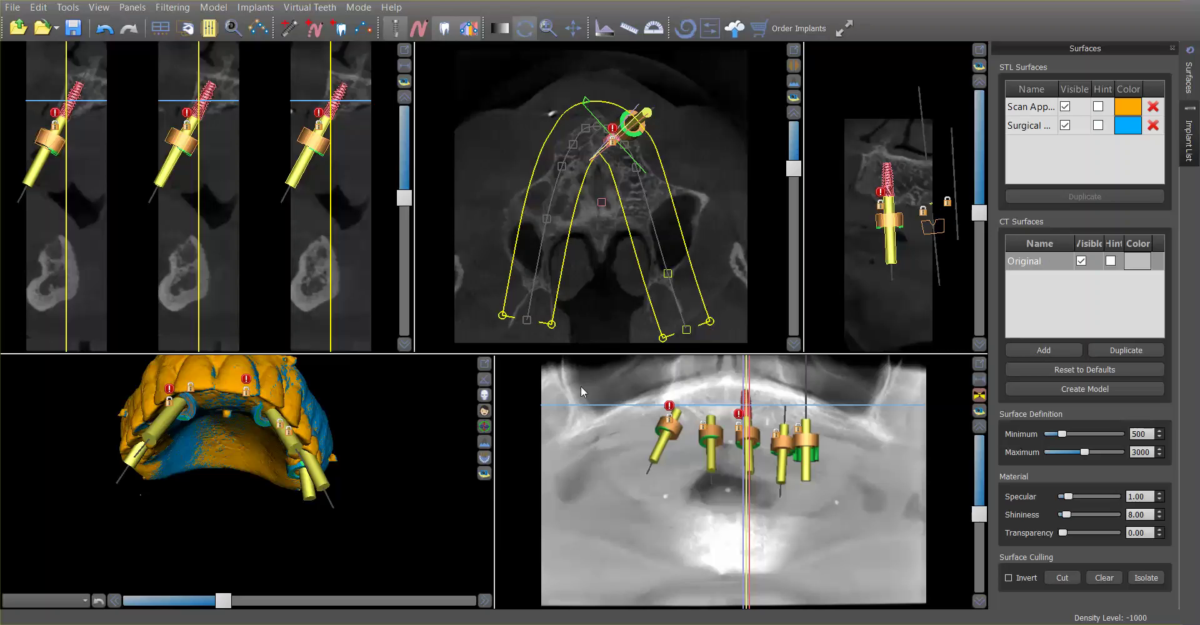
Step: Hide the scan appliance and other implants, and maximize the 3D view of the guide
{"action": "left_click_drag", "start_coordinate": [385, 484], "coordinate": [417, 357]}
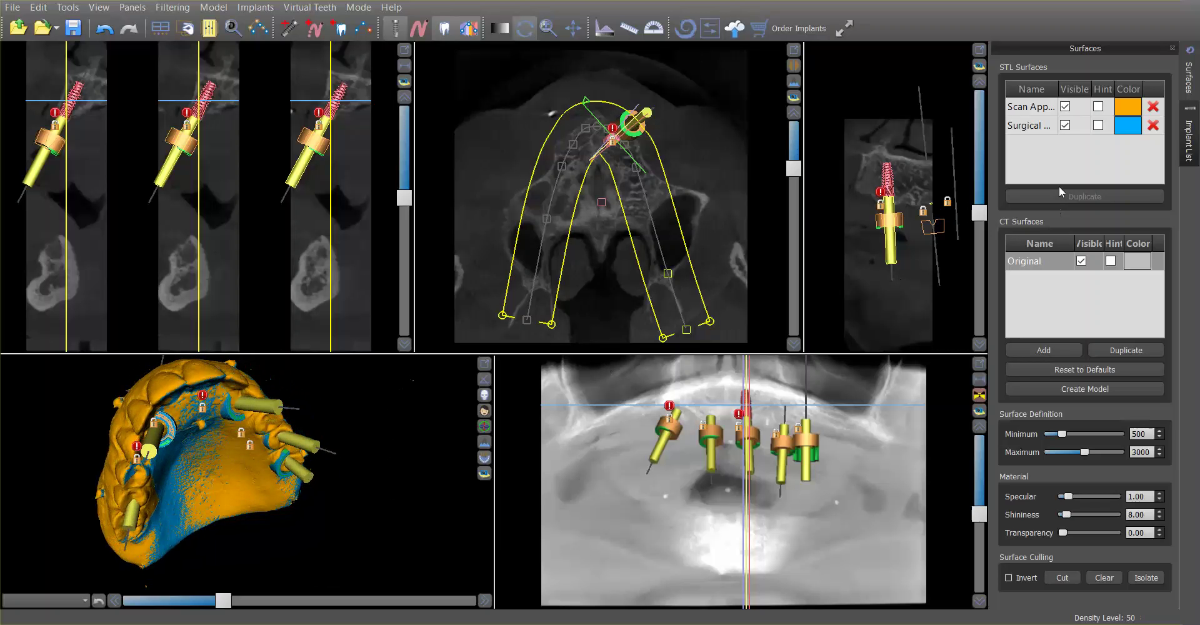
{"action": "left_click", "coordinate": [1065, 106]}
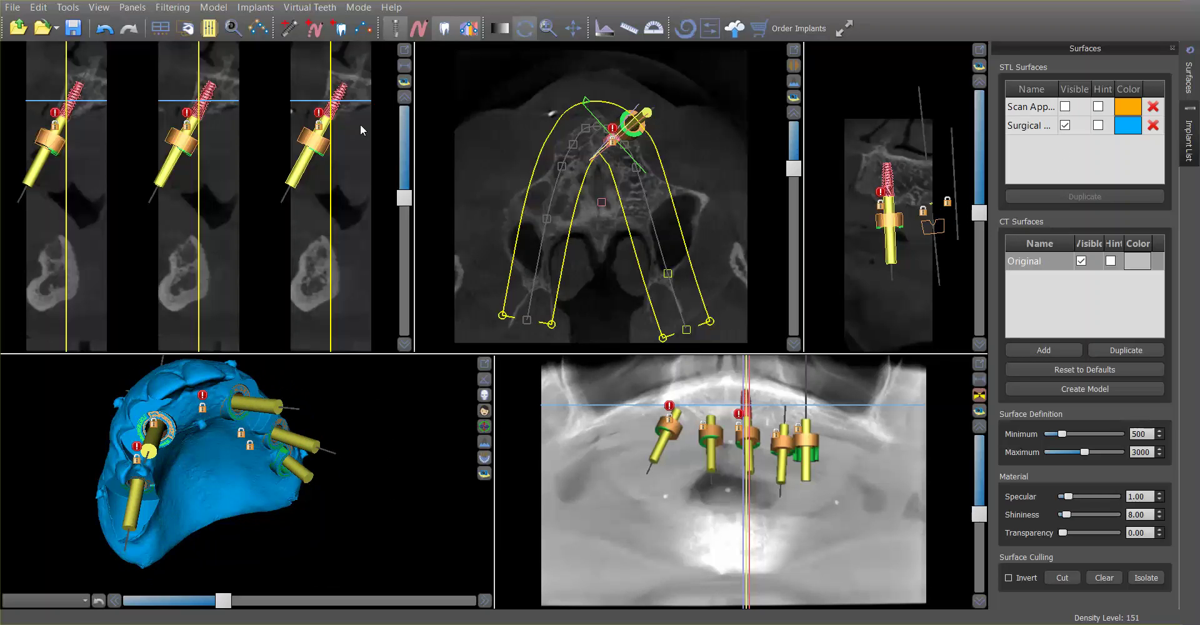
{"action": "left_click", "coordinate": [394, 28]}
{"action": "left_click_drag", "start_coordinate": [295, 543], "coordinate": [474, 370]}
{"action": "left_click", "coordinate": [484, 363]}
{"action": "left_click_drag", "start_coordinate": [555, 332], "coordinate": [222, 239]}
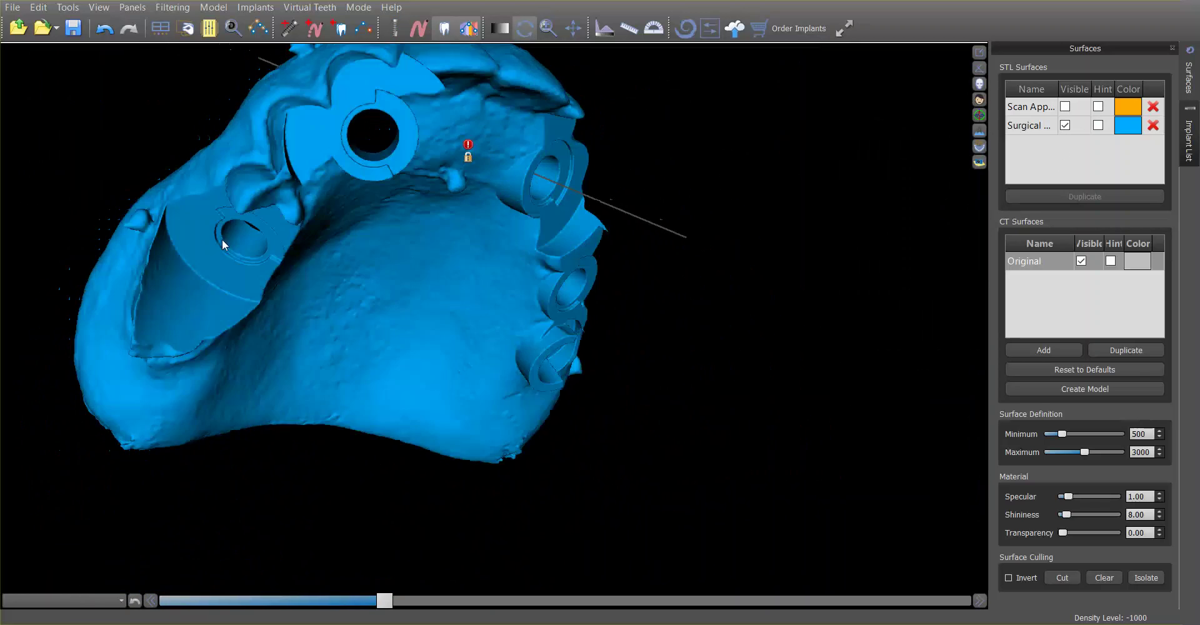
{"action": "left_click_drag", "start_coordinate": [652, 396], "coordinate": [350, 279]}
{"action": "left_click_drag", "start_coordinate": [811, 223], "coordinate": [581, 455]}
{"action": "left_click_drag", "start_coordinate": [392, 436], "coordinate": [825, 435]}
{"action": "left_click_drag", "start_coordinate": [396, 257], "coordinate": [635, 250]}
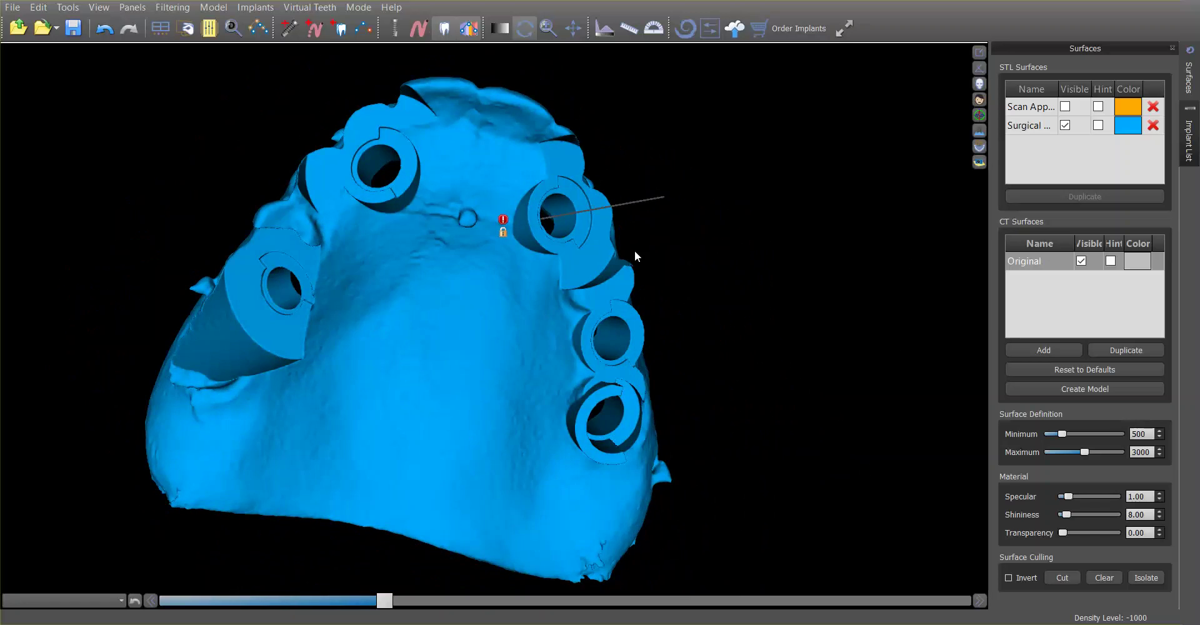
{"action": "left_click_drag", "start_coordinate": [594, 105], "coordinate": [647, 257]}
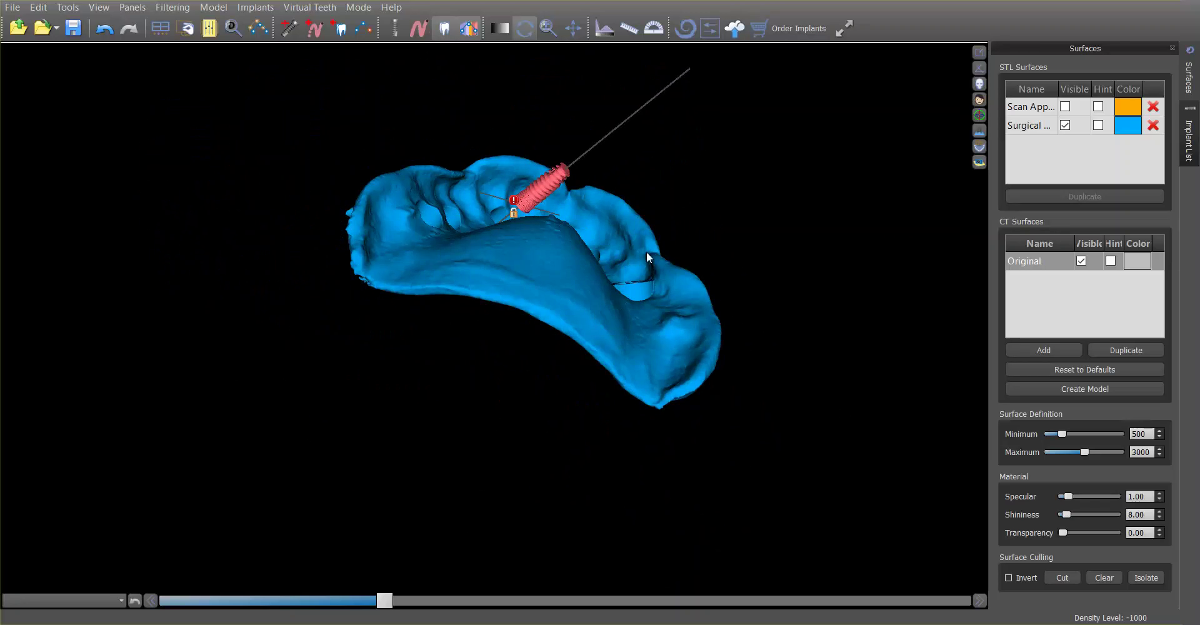
{"action": "left_click_drag", "start_coordinate": [565, 101], "coordinate": [456, 404]}
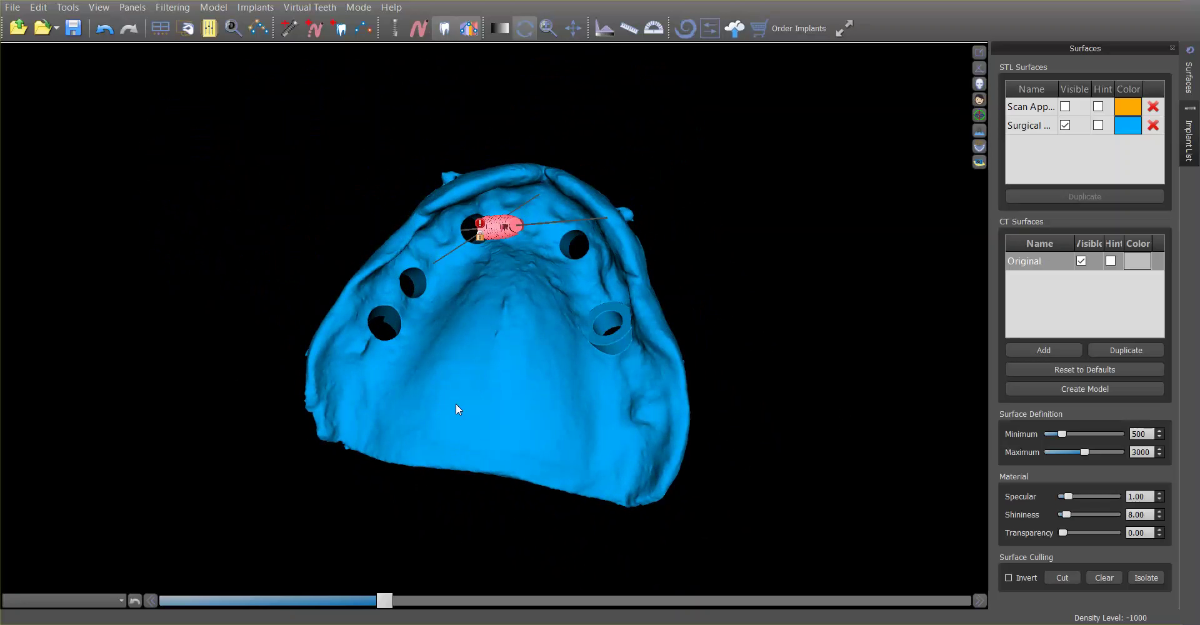
{"action": "left_click_drag", "start_coordinate": [513, 445], "coordinate": [610, 289]}
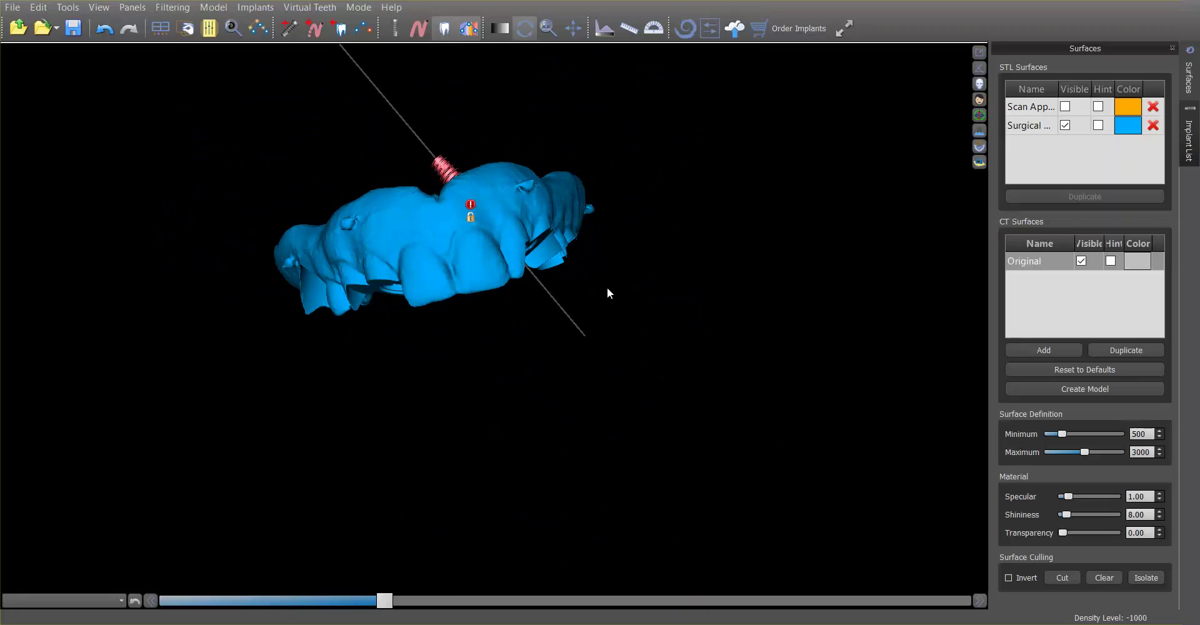
{"action": "left_click_drag", "start_coordinate": [735, 171], "coordinate": [659, 197]}
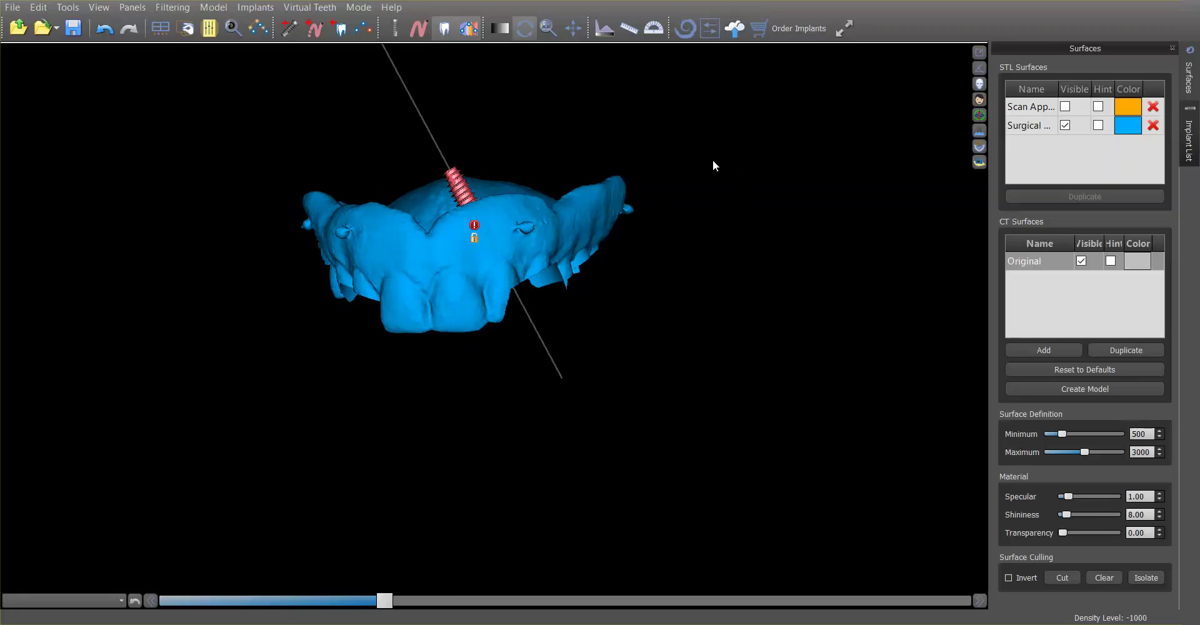